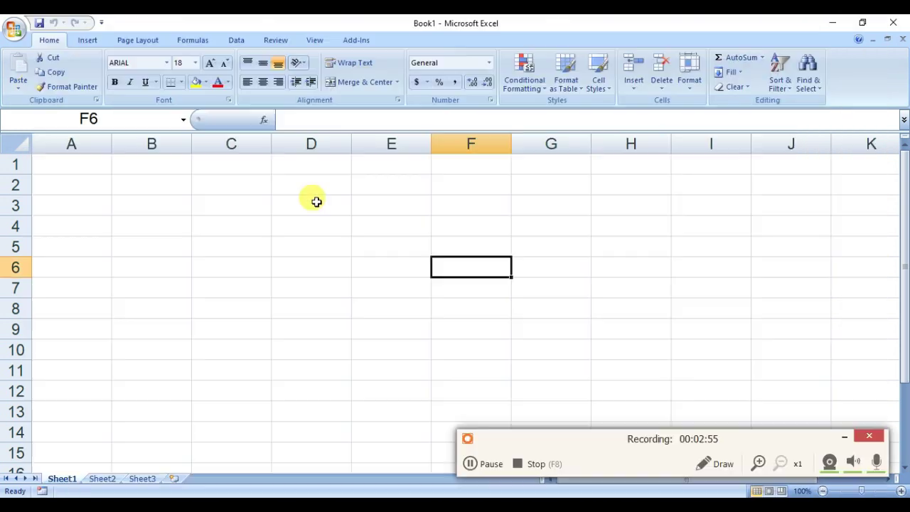
left_click(286, 190)
left_click(76, 172)
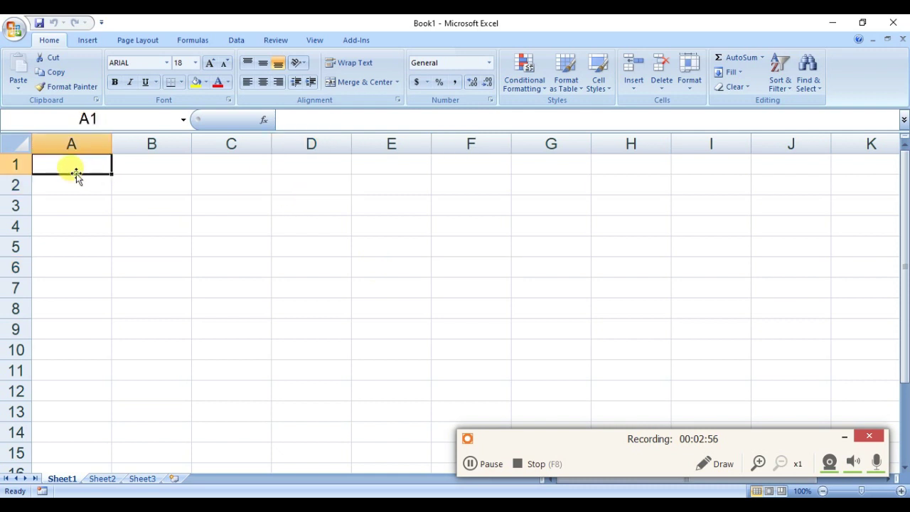
left_click(185, 168)
left_click(223, 168)
left_click(307, 165)
left_click(377, 165)
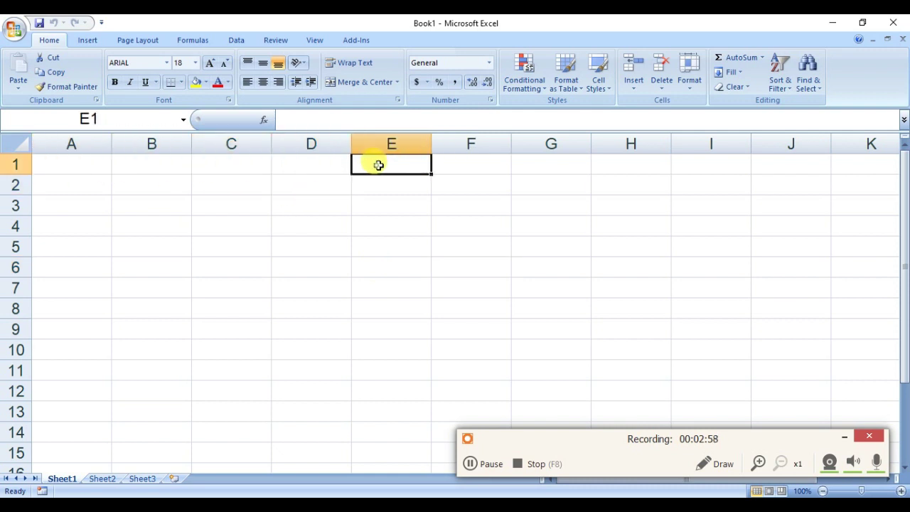
left_click(844, 437)
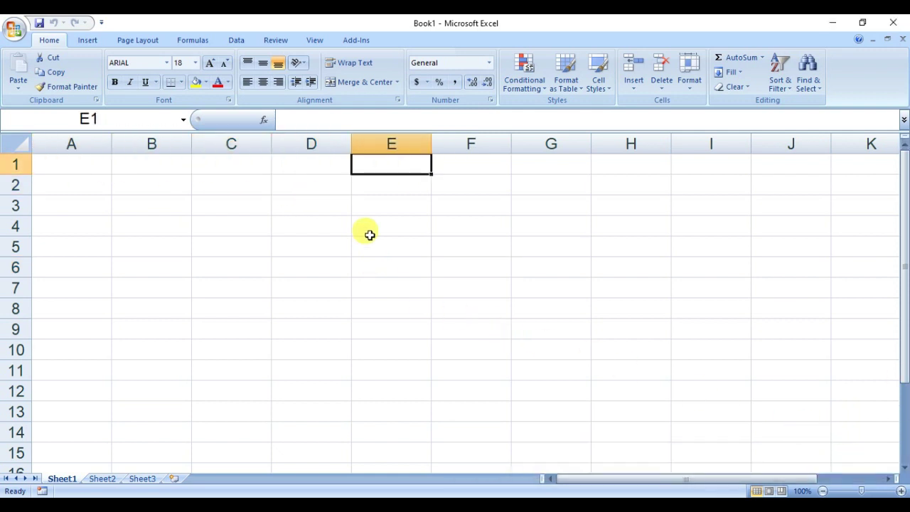
left_click(90, 165)
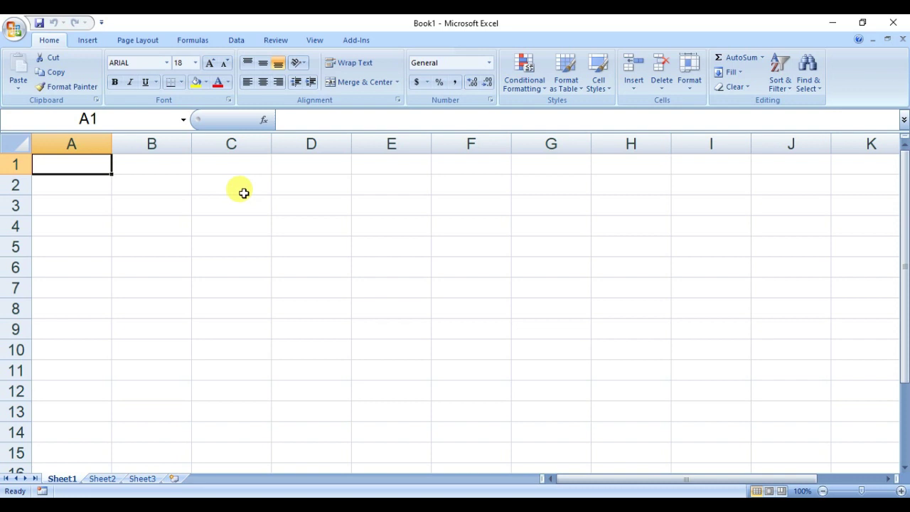
- Enter excel as the program name in the Windows Run dialog and dismiss the dialog without launching it
key("super+r")
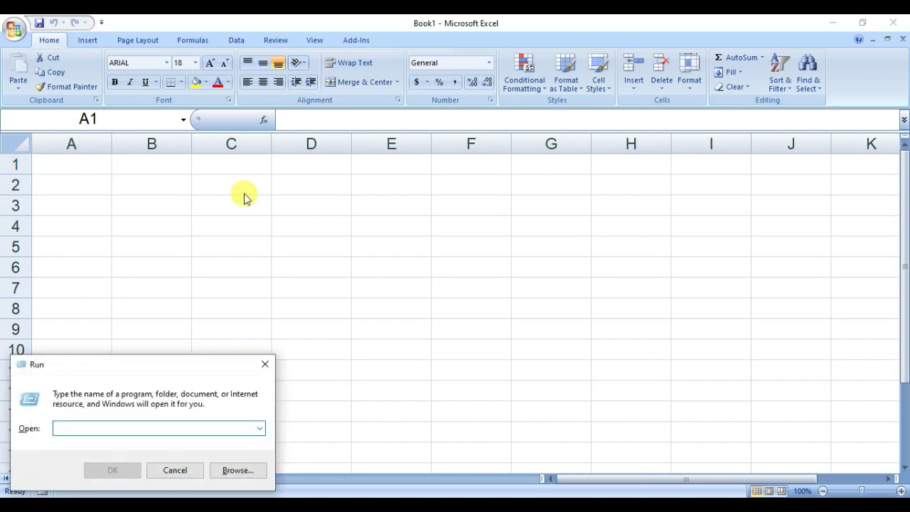
type("excel")
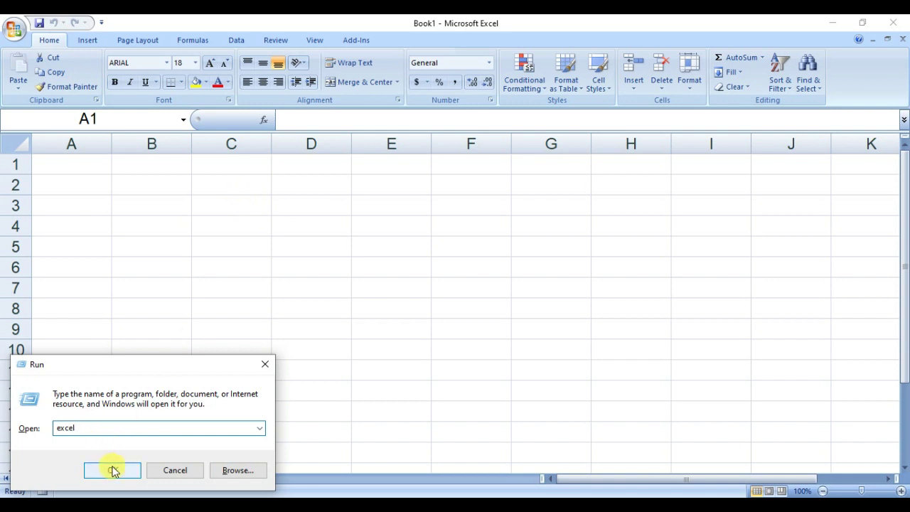
left_click(266, 364)
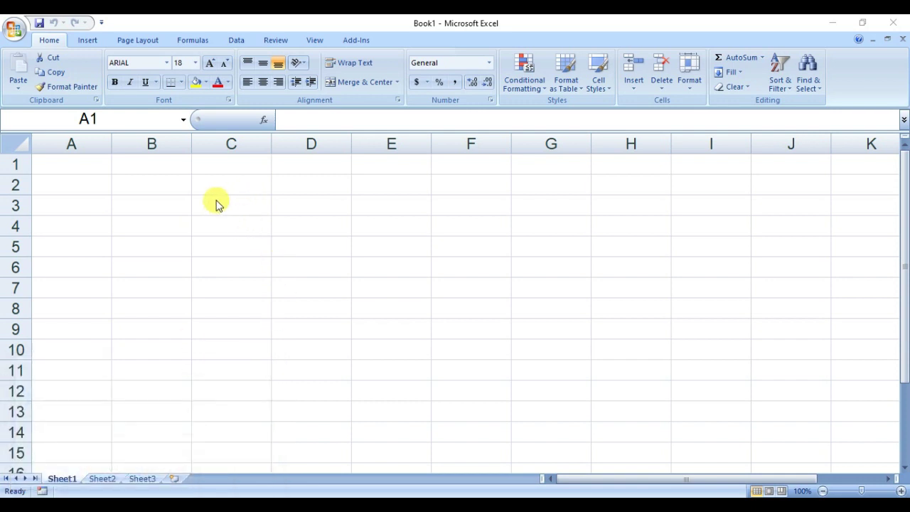
left_click(148, 158)
left_click(84, 163)
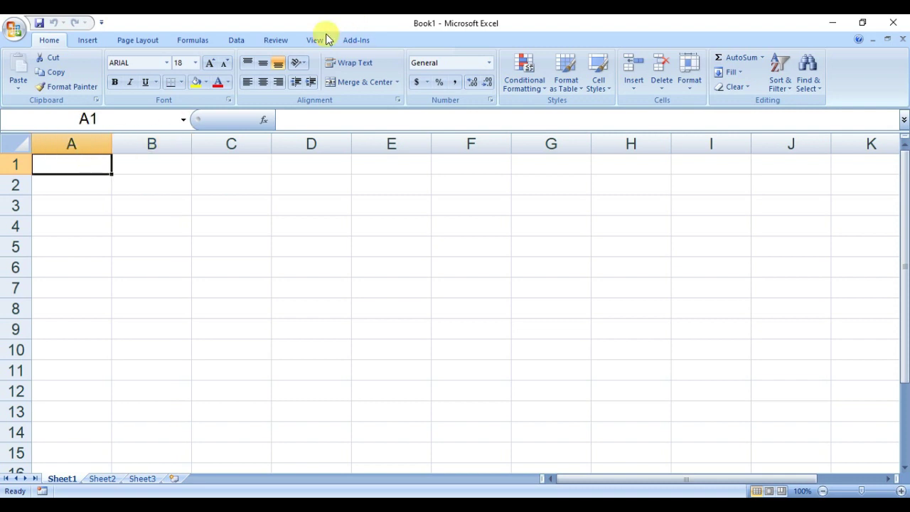
left_click(361, 229)
left_click(130, 163)
left_click(232, 160)
left_click(282, 171)
left_click(98, 157)
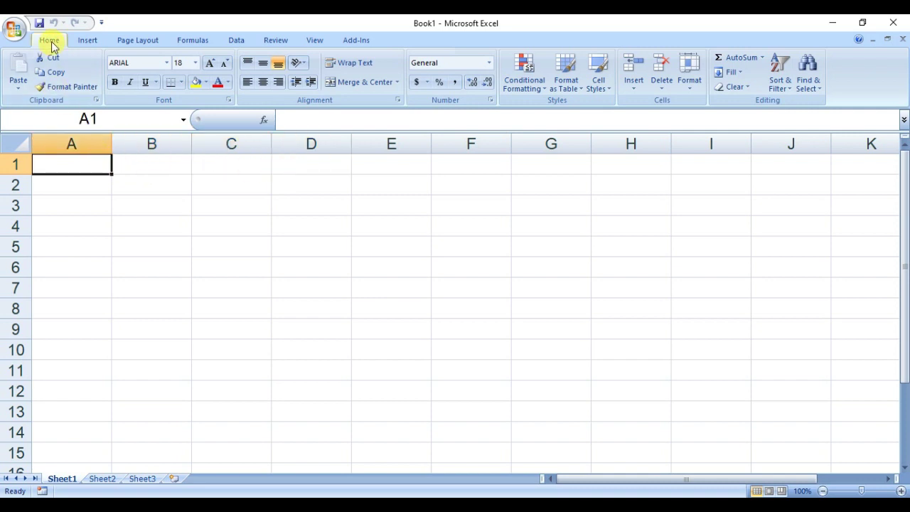
- Examine the ribbon's Home, Insert, Page Layout, Data, Review and View command sets
left_click(88, 40)
left_click(150, 41)
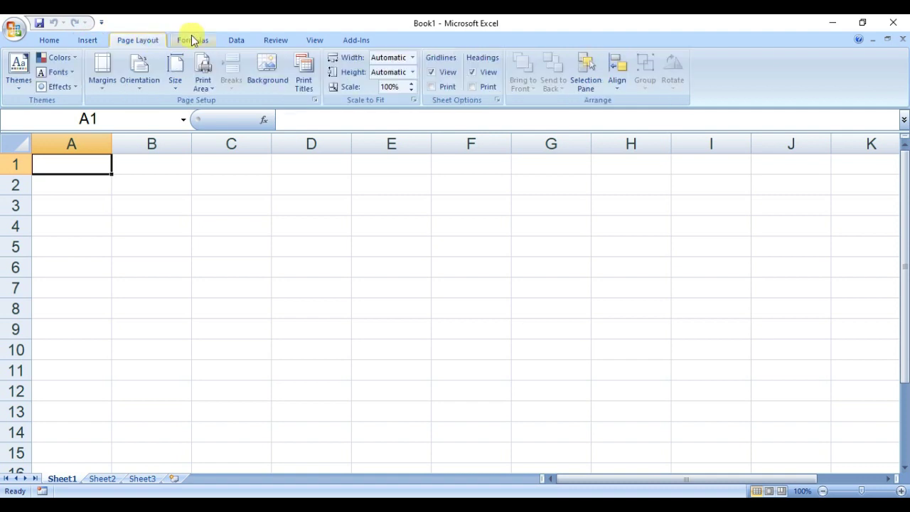
left_click(47, 40)
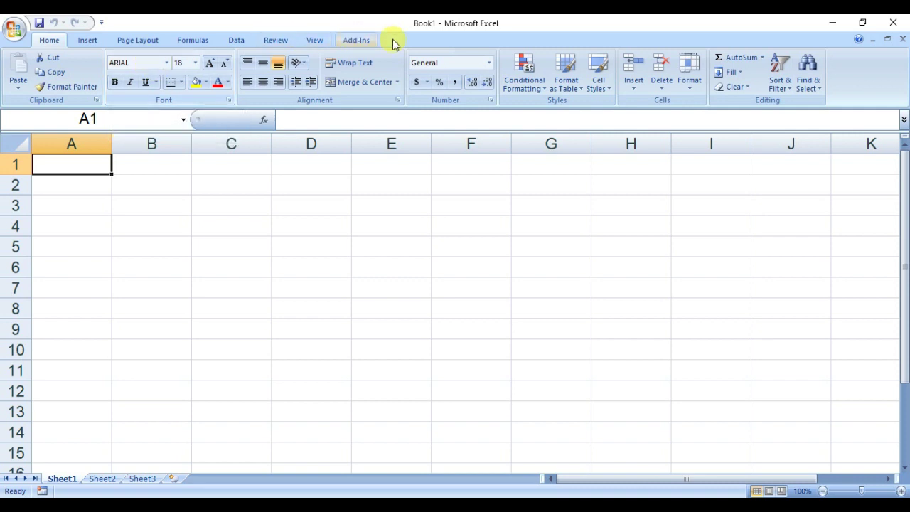
left_click(87, 41)
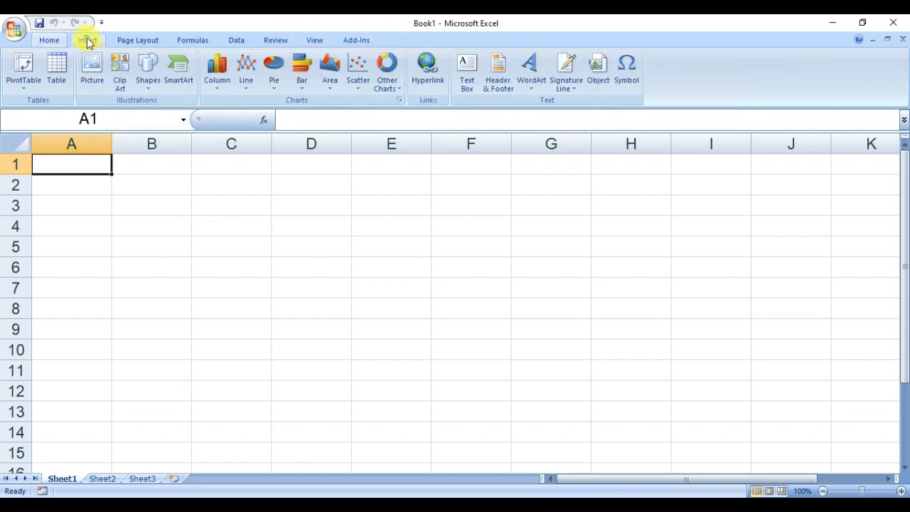
left_click(236, 41)
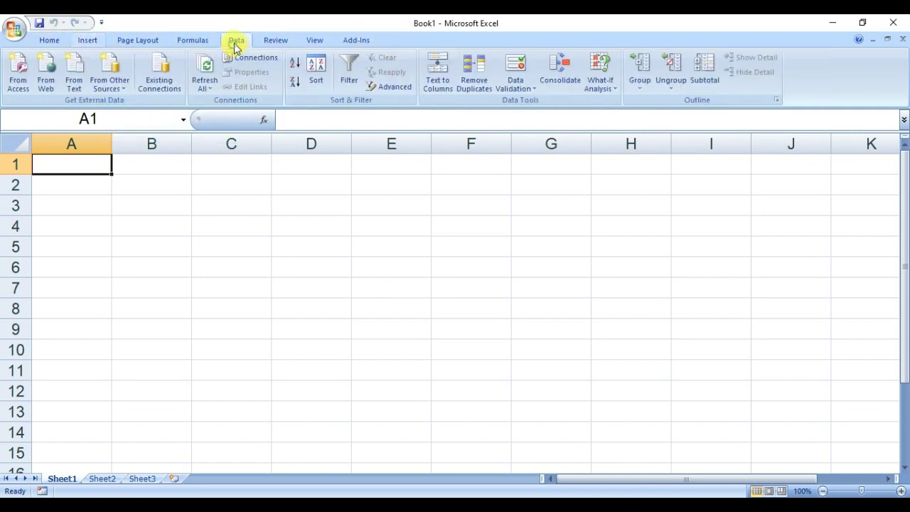
left_click(274, 41)
left_click(315, 41)
left_click(276, 40)
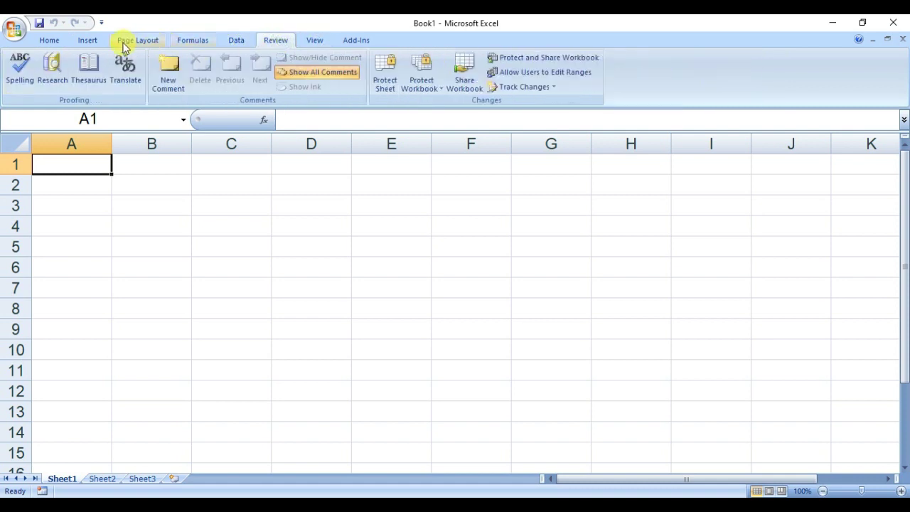
left_click(89, 41)
left_click(47, 39)
left_click(142, 43)
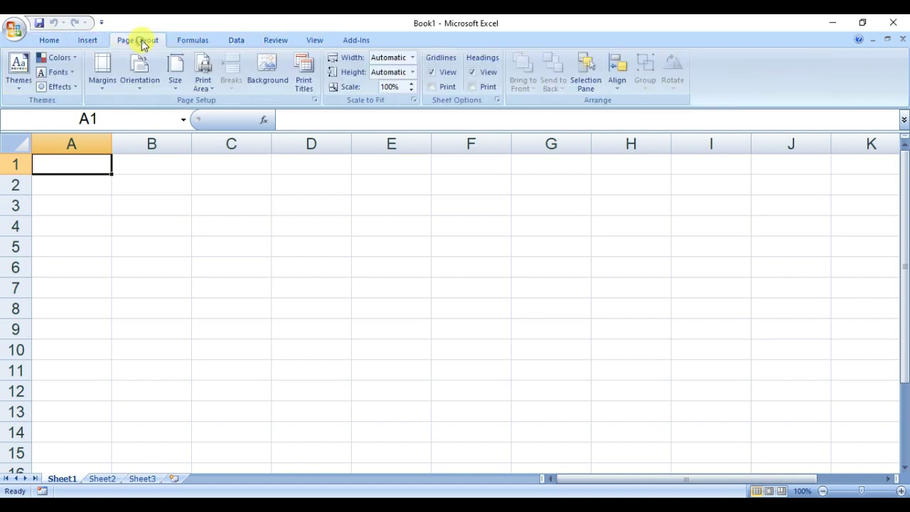
left_click(156, 168)
left_click(69, 160)
left_click(149, 163)
left_click(100, 161)
left_click(125, 161)
left_click(83, 165)
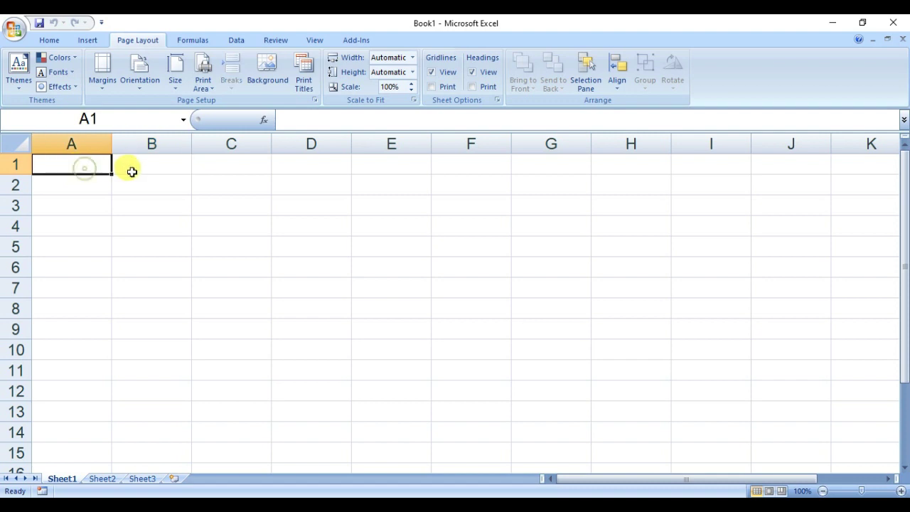
left_click(51, 39)
left_click(160, 160)
left_click(81, 162)
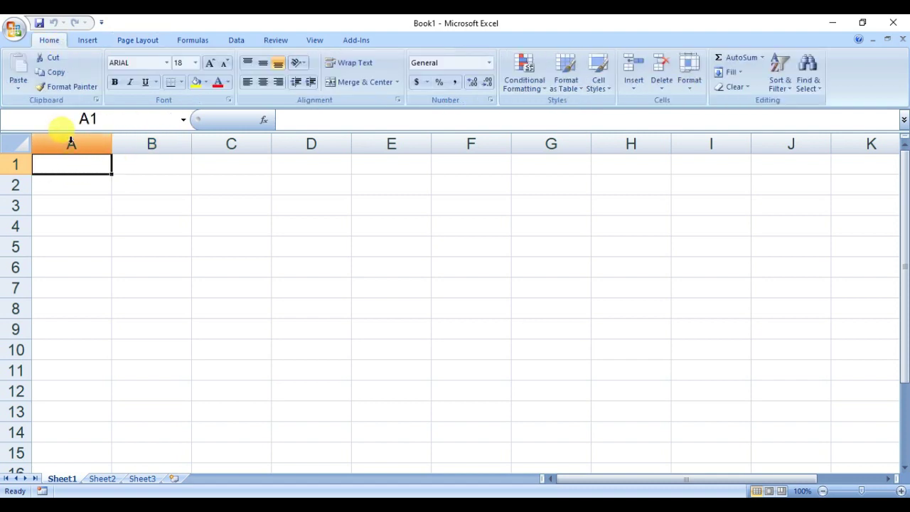
- Select the whole columns A to F one after another, repeat for A to E, and return to cell A1
left_click(71, 142)
left_click(156, 142)
left_click(229, 141)
left_click(311, 140)
left_click(359, 142)
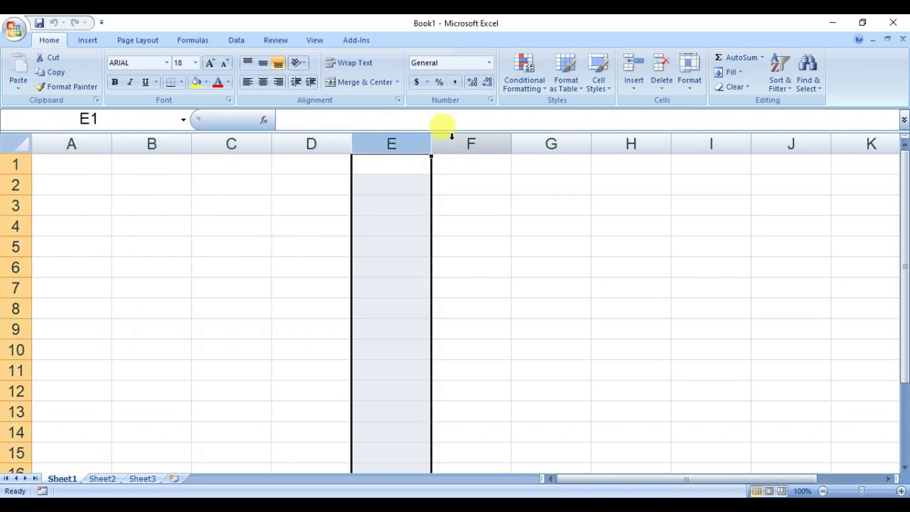
left_click(442, 141)
left_click(71, 142)
left_click(167, 142)
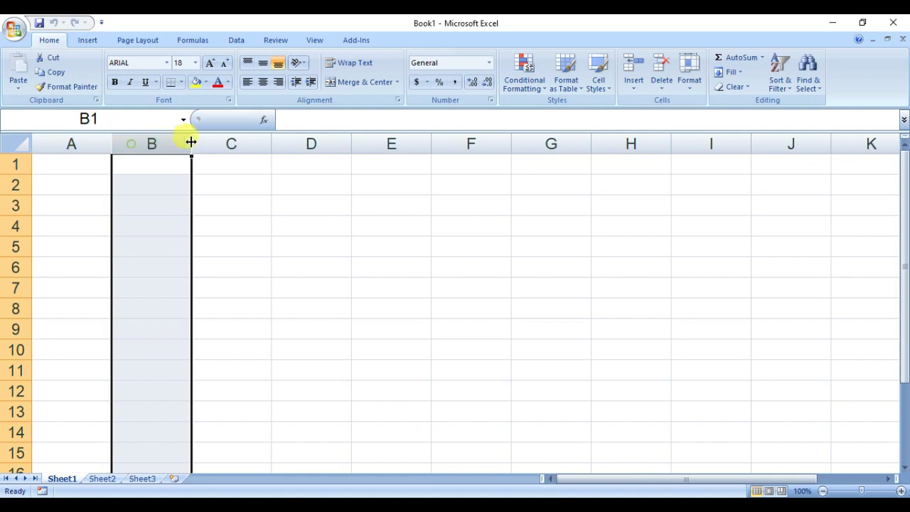
left_click(214, 140)
left_click(307, 141)
left_click(395, 141)
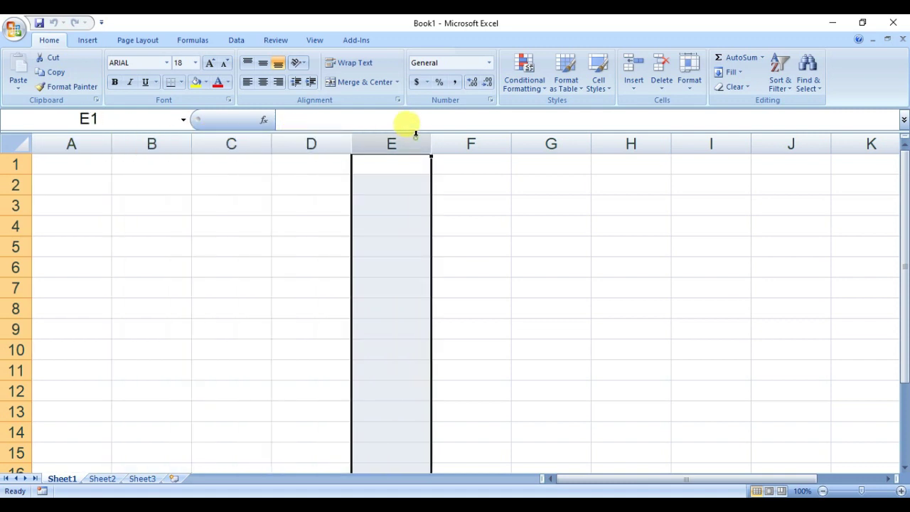
left_click(86, 167)
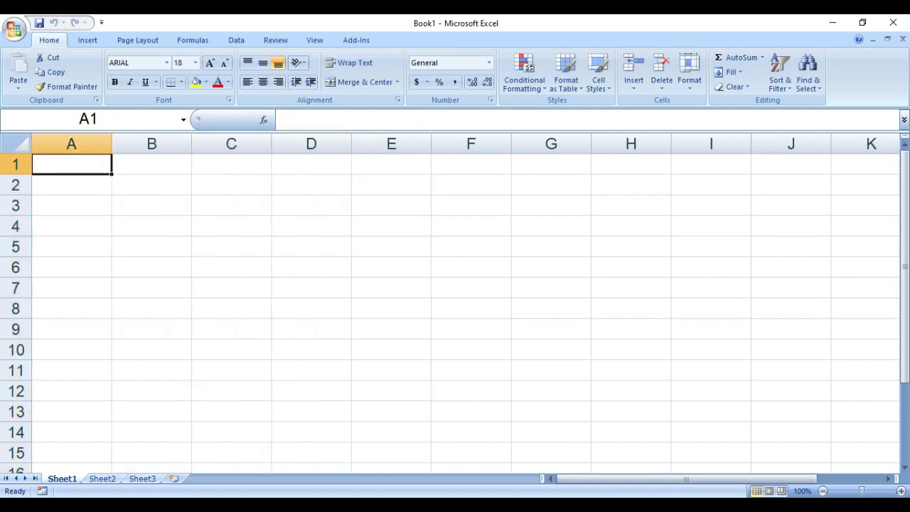
- Select the whole rows 1 to 6 one after another, undoing the accidental height change of row 5
left_click(15, 164)
left_click(15, 185)
left_click(12, 205)
left_click(14, 225)
left_click_drag(13, 256, 10, 252)
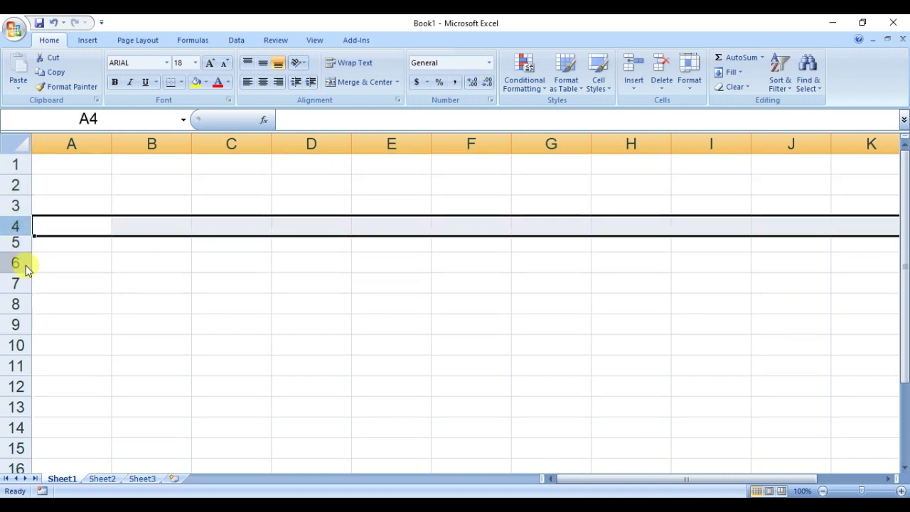
key("ctrl+z")
left_click(15, 247)
left_click(15, 266)
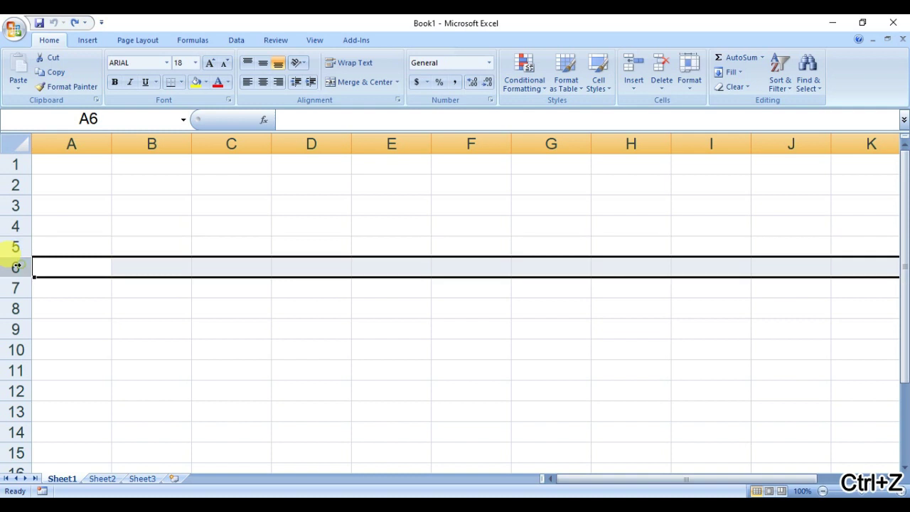
- Select cells A1, B1, C1 and C2 in turn to check their addresses in the Name Box
left_click(50, 168)
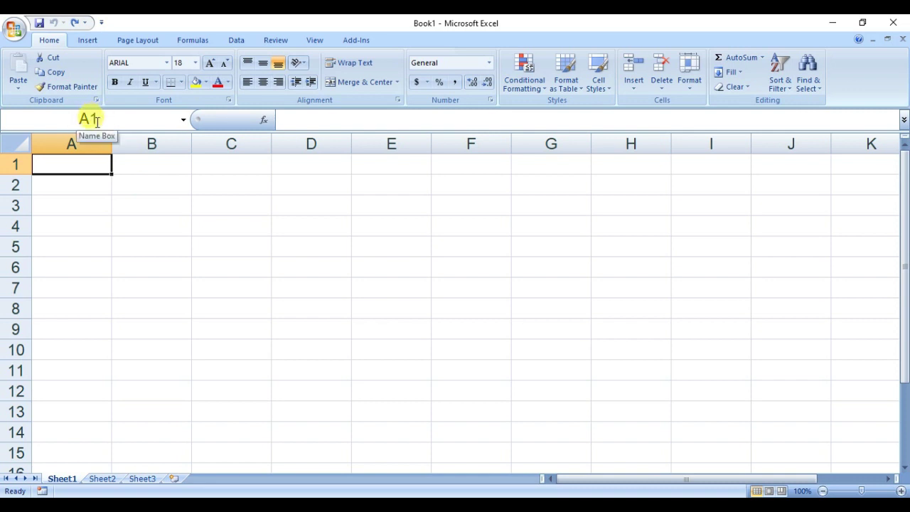
left_click(149, 158)
left_click(241, 169)
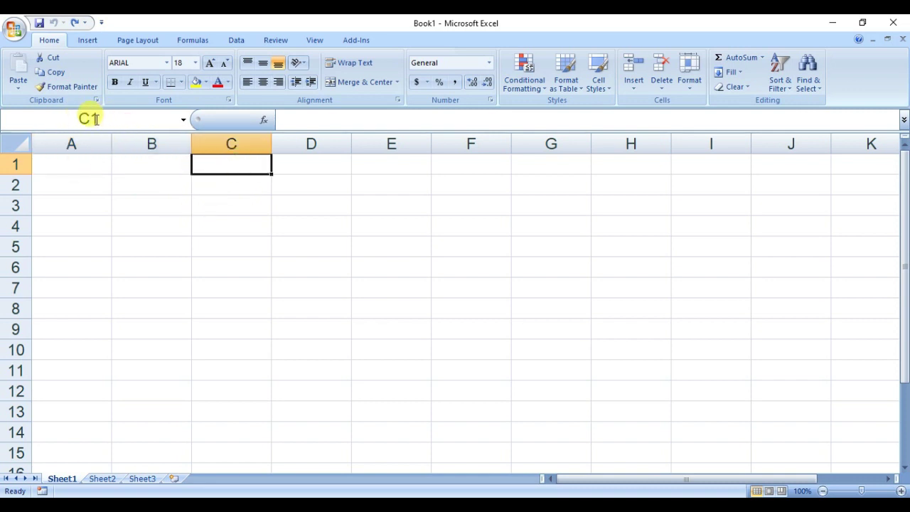
left_click(247, 187)
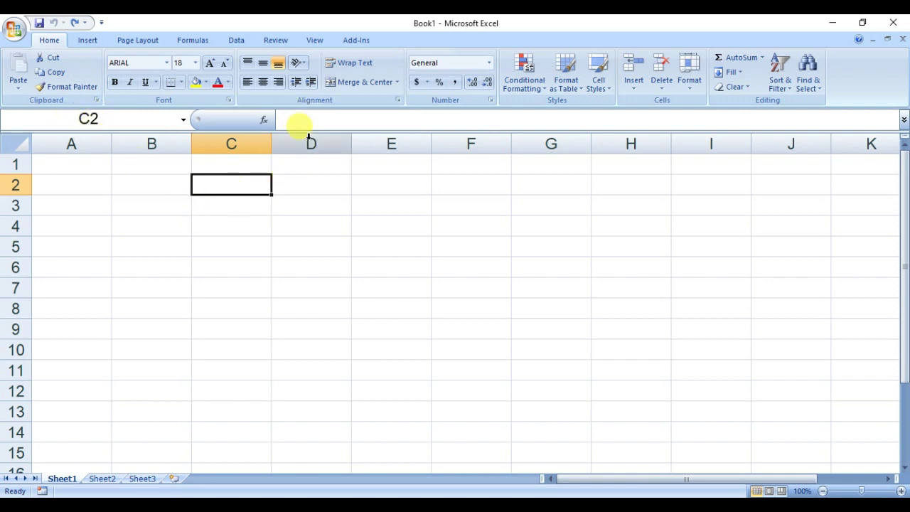
- Place the editing cursor in the Formula Bar for cell C2, leave it empty, and return to cell A1
left_click(324, 119)
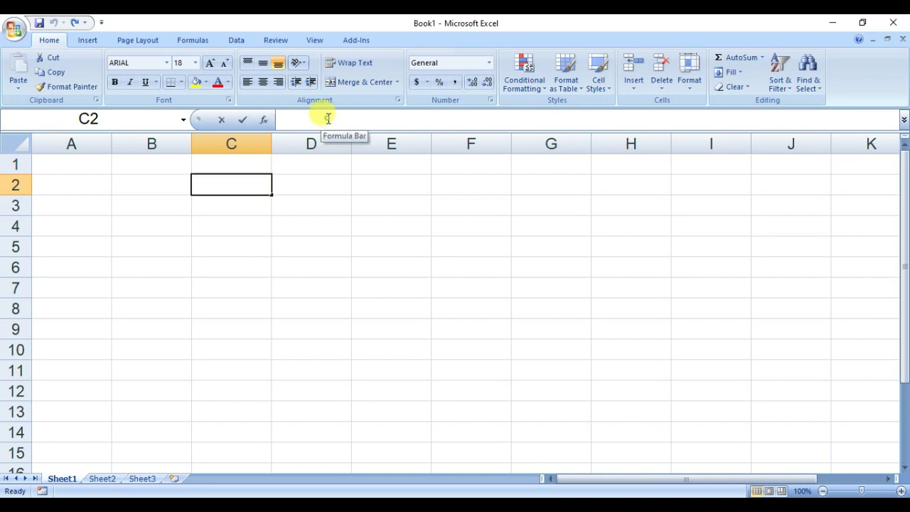
left_click(302, 167)
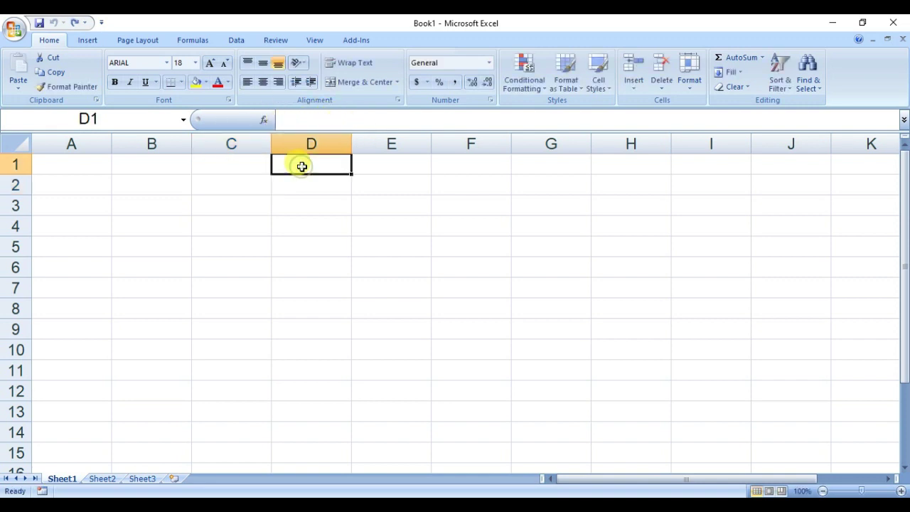
left_click(242, 169)
double_click(337, 166)
left_click(65, 164)
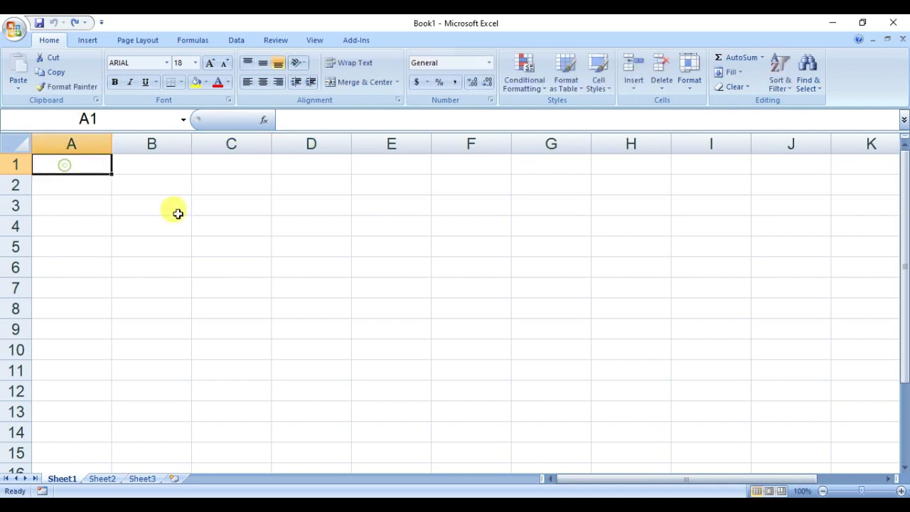
- Examine the command groups of the Insert, Page Layout, Formulas, Data, Review and View ribbon sections, ending on Home
left_click(82, 41)
left_click(137, 40)
left_click(193, 40)
left_click(240, 41)
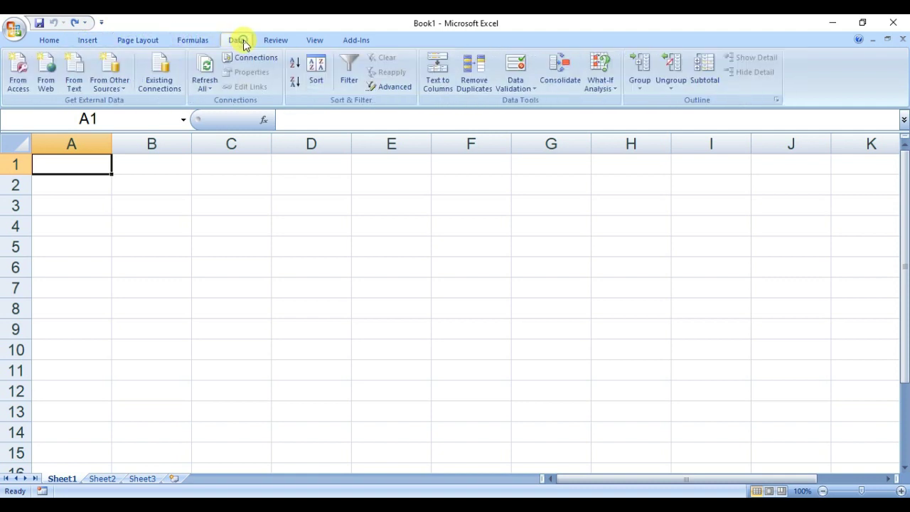
left_click(276, 41)
left_click(314, 41)
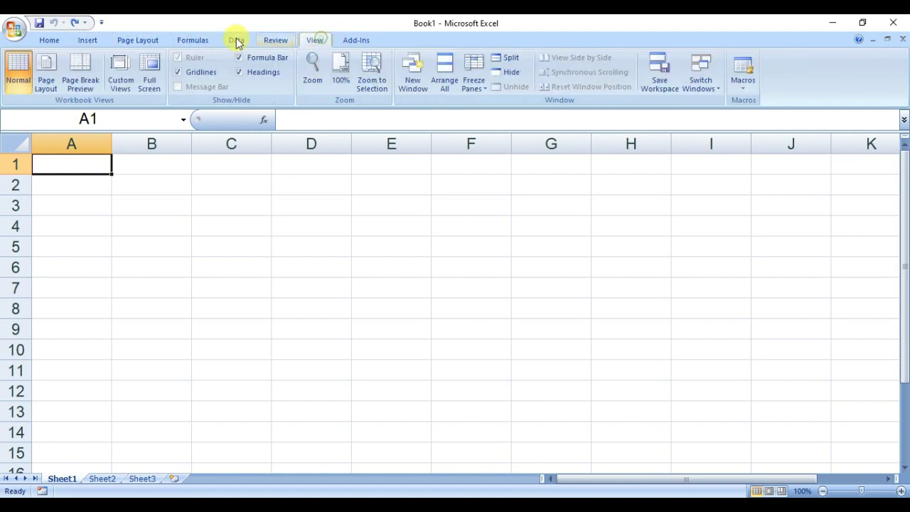
left_click(57, 43)
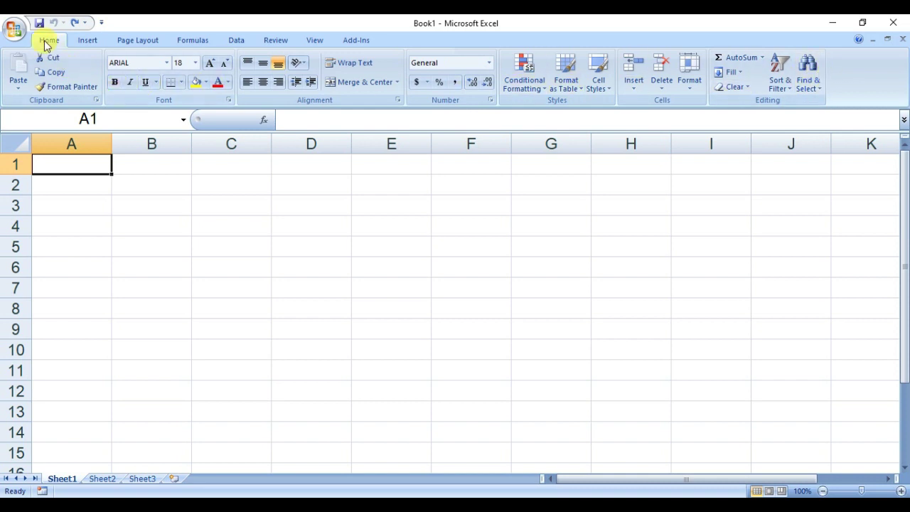
left_click(87, 40)
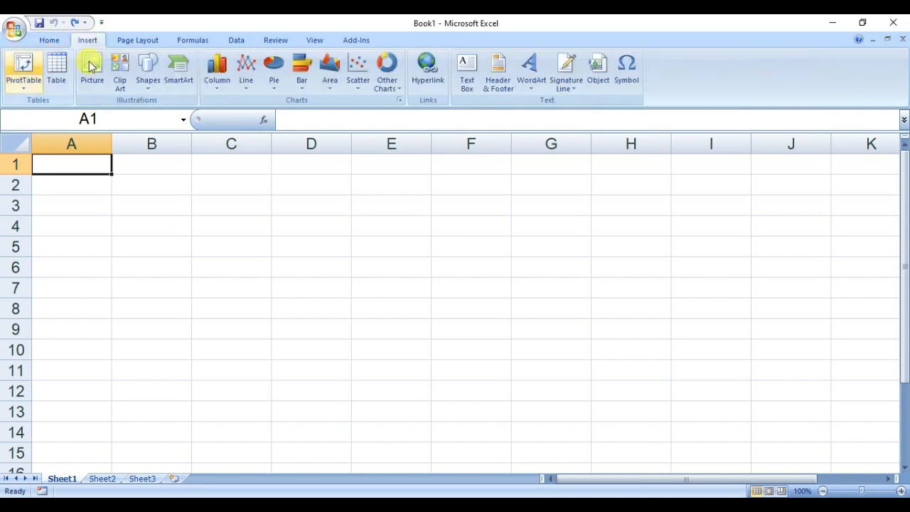
left_click(150, 41)
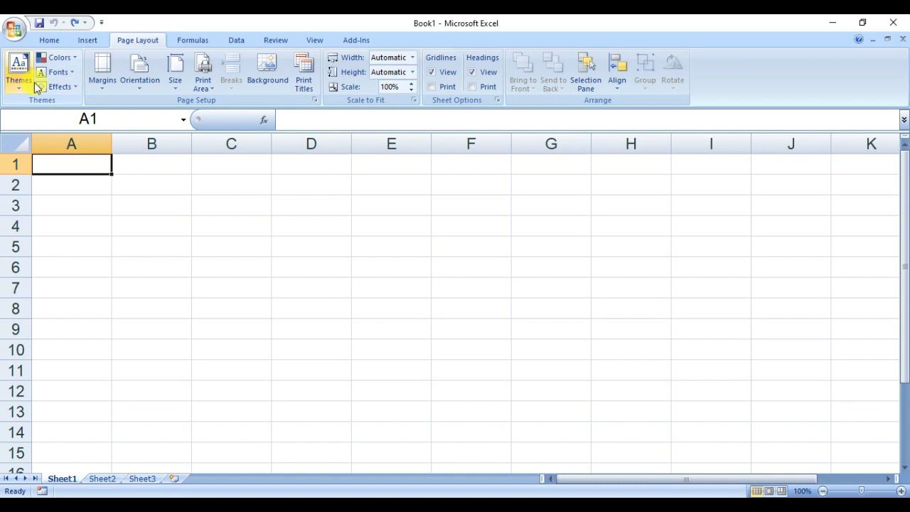
left_click(46, 41)
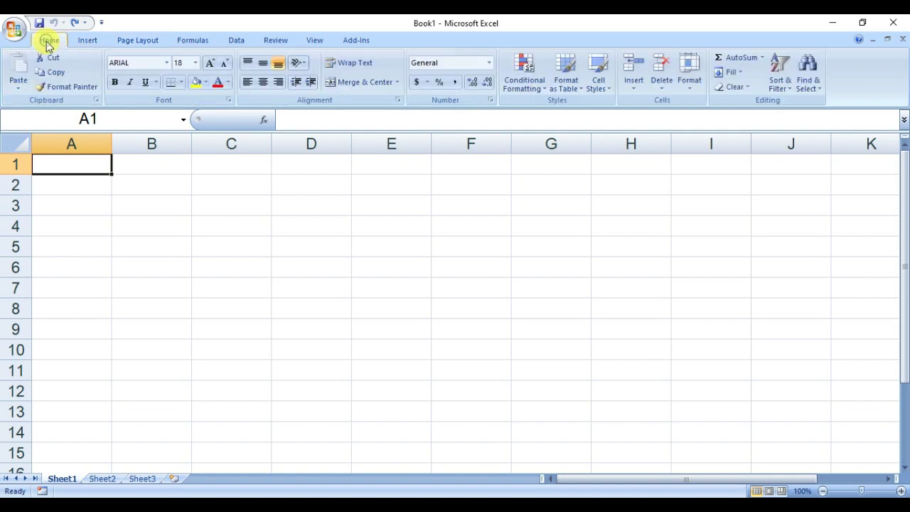
- Select cells B1 and A1 alternately, view Sheet2, and return to Sheet1
left_click(141, 168)
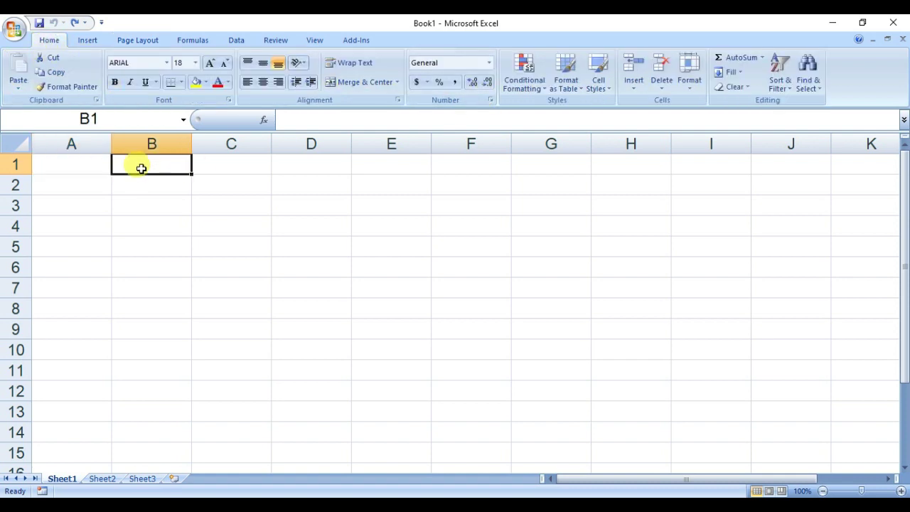
left_click(93, 165)
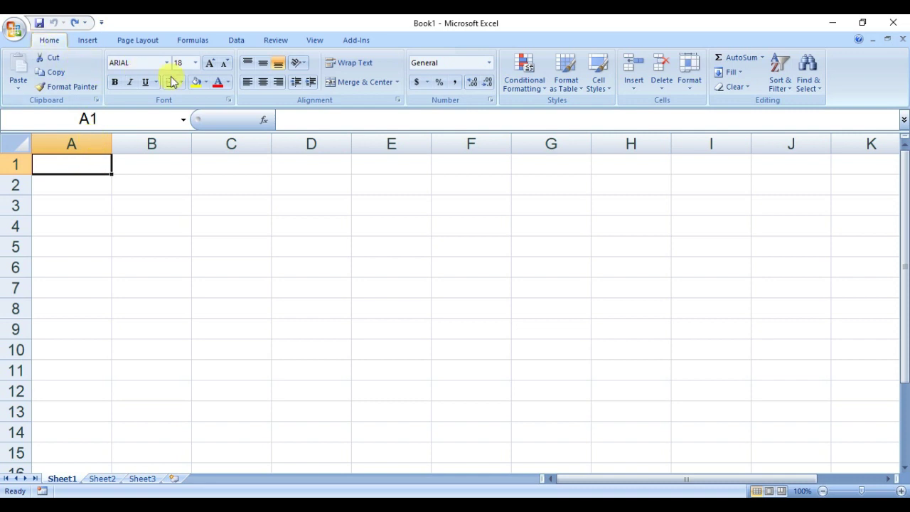
left_click(129, 166)
left_click(79, 159)
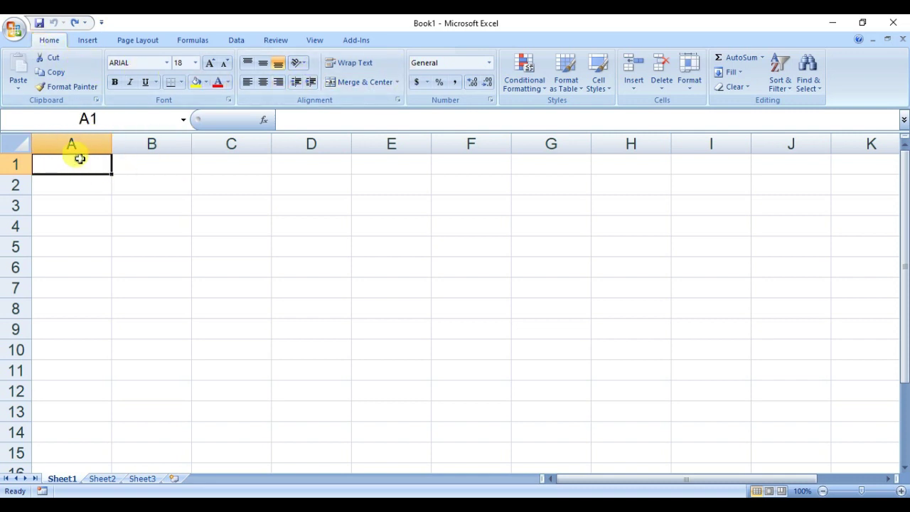
left_click(102, 478)
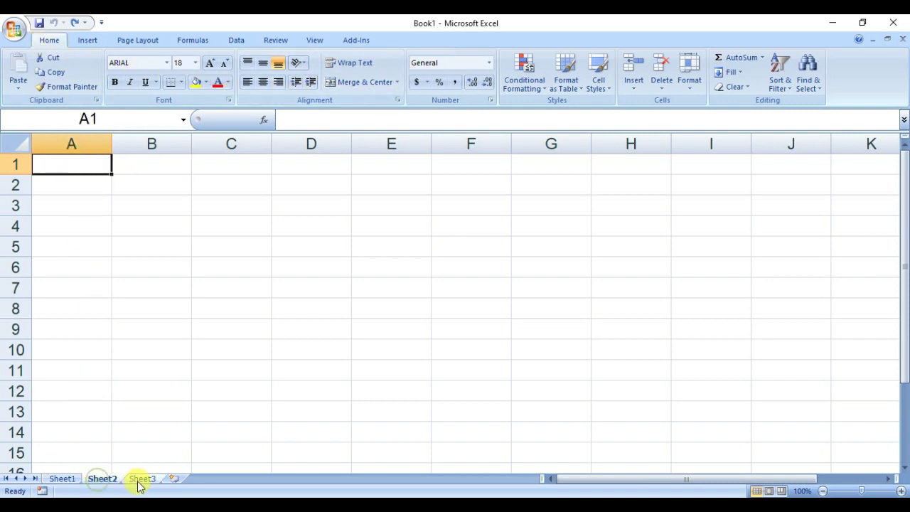
left_click(62, 478)
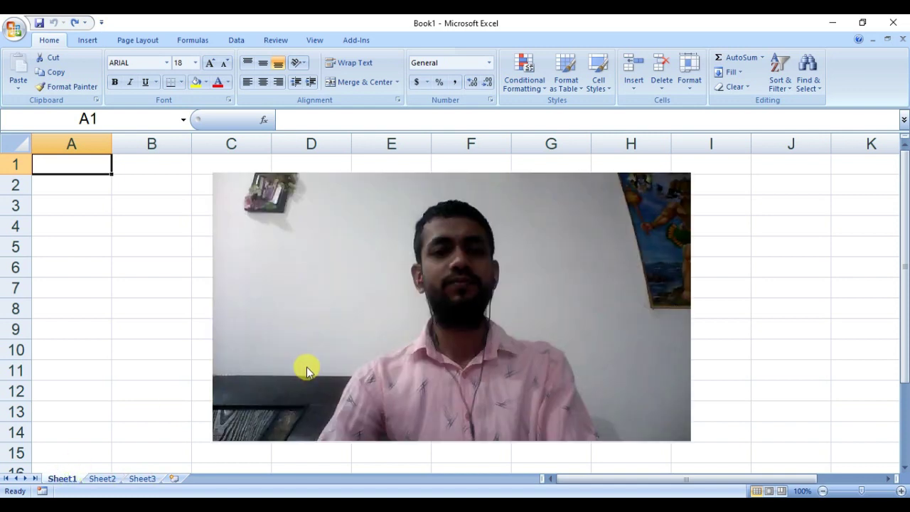
left_click(215, 176)
left_click_drag(215, 175, 253, 189)
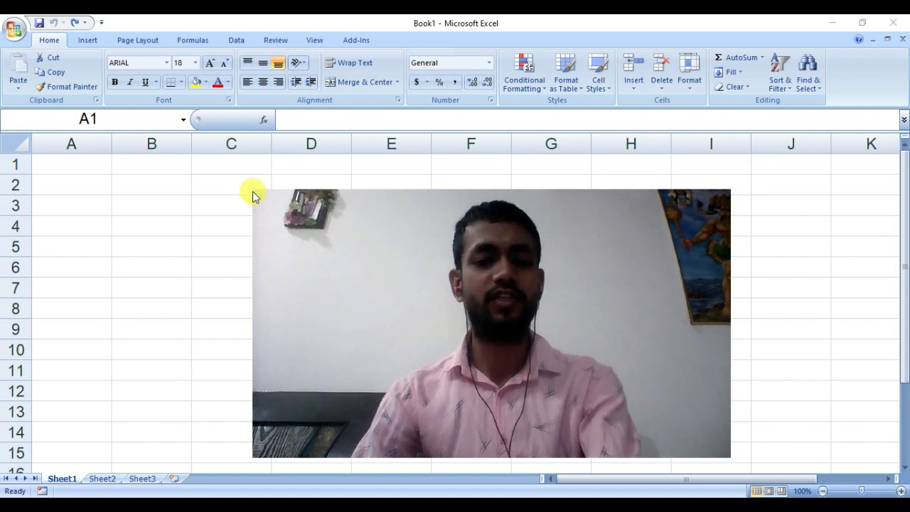
key("ctrl+t")
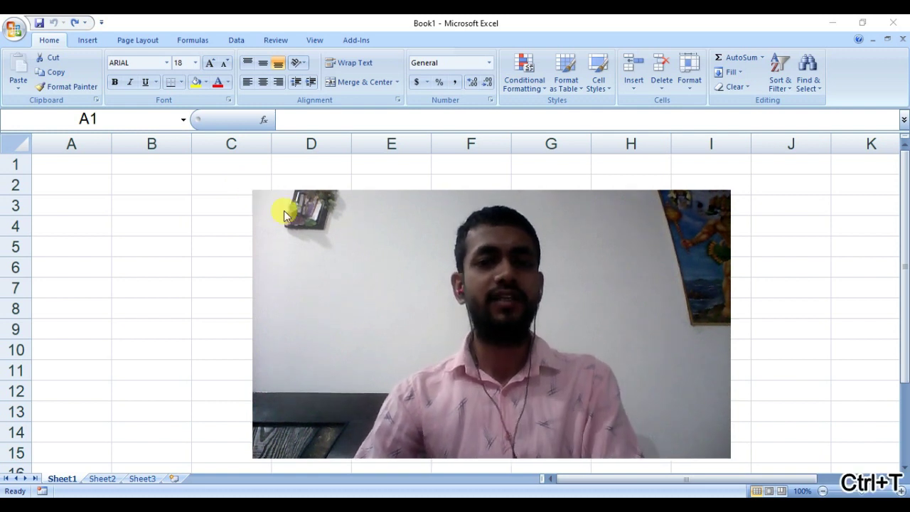
left_click(75, 163)
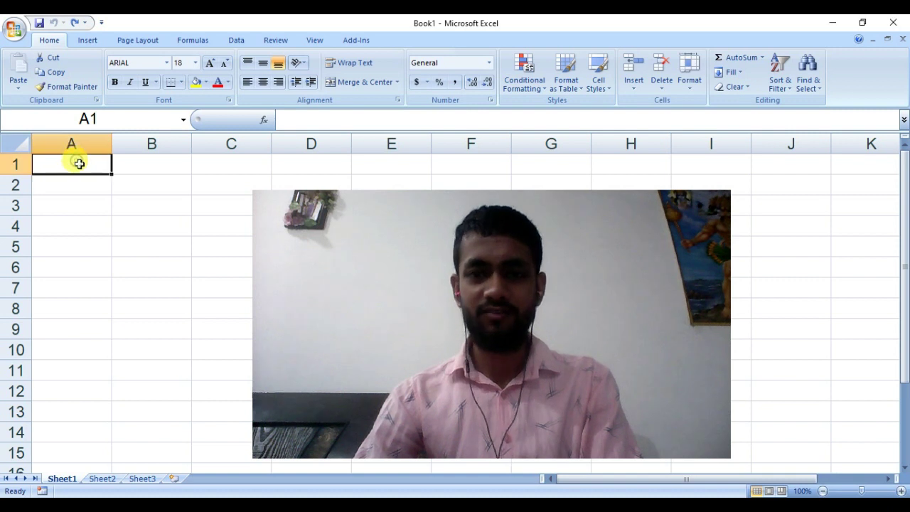
left_click(136, 161)
left_click(242, 173)
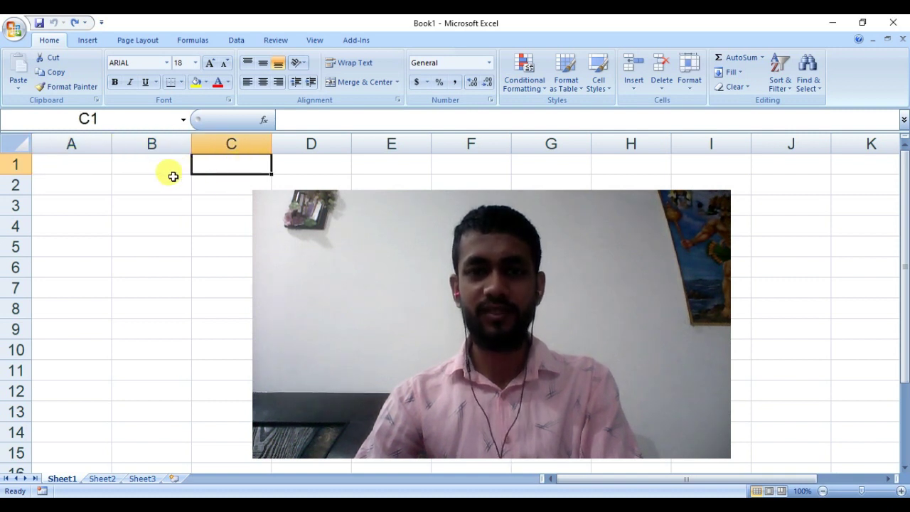
left_click_drag(338, 288, 516, 328)
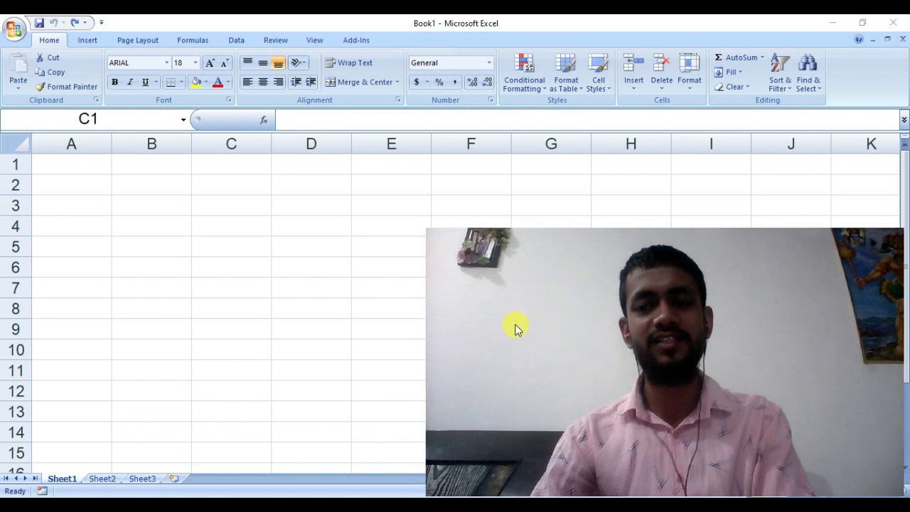
left_click(433, 231)
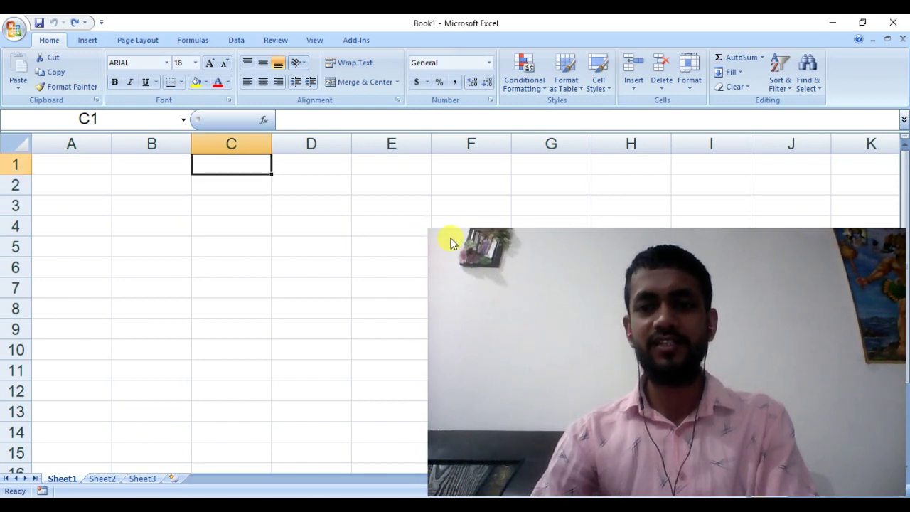
left_click(456, 232)
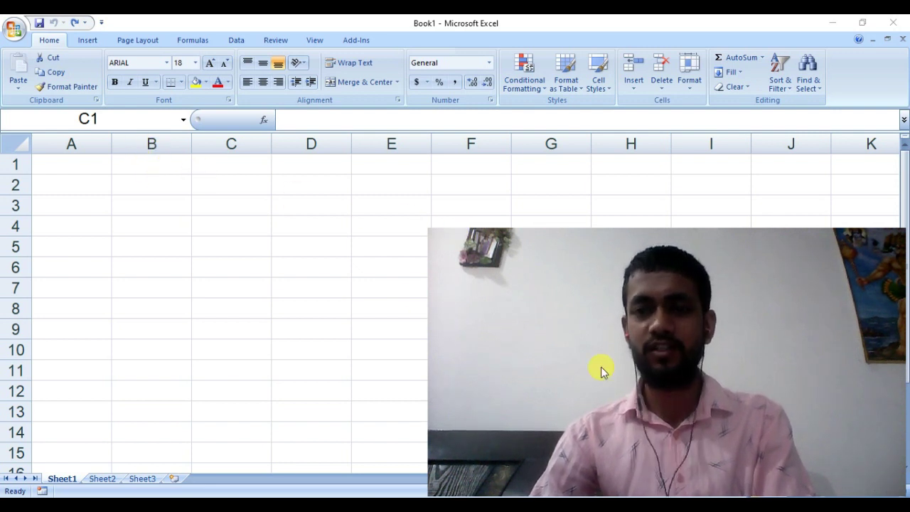
left_click(81, 167)
left_click(93, 166)
left_click(149, 167)
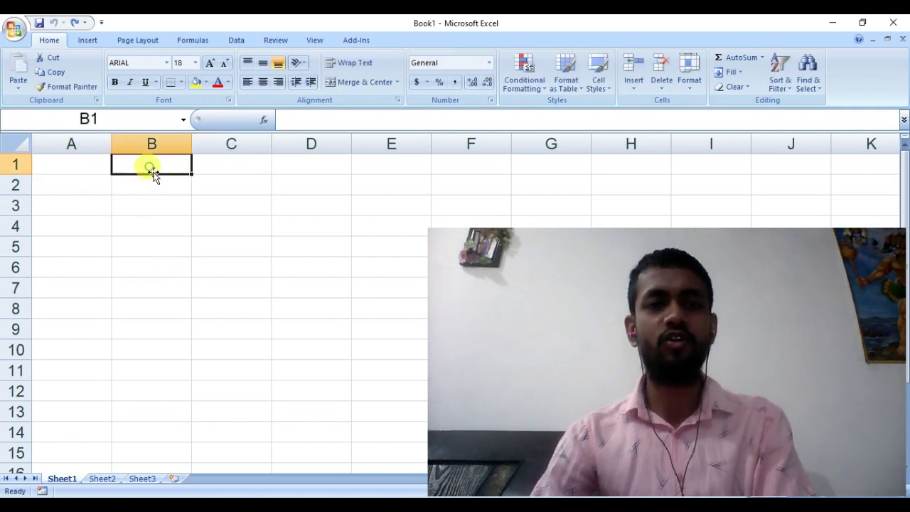
left_click(169, 186)
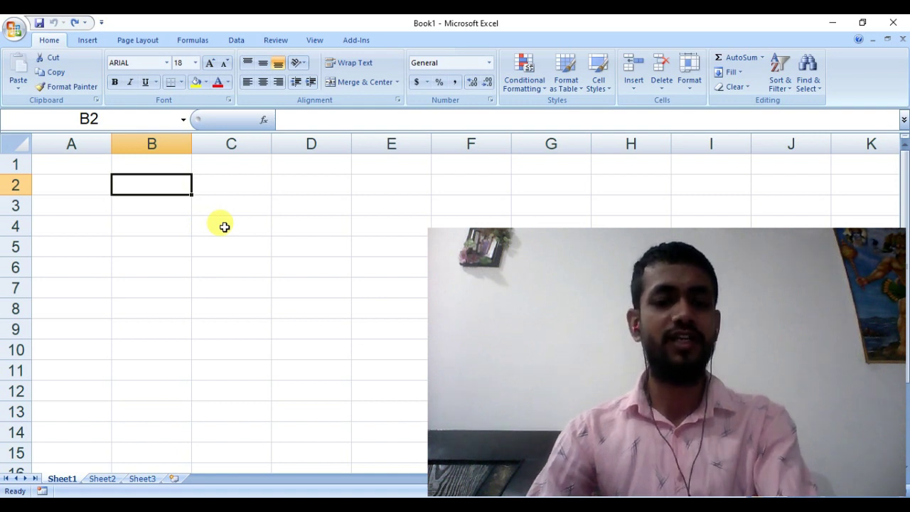
left_click(93, 169)
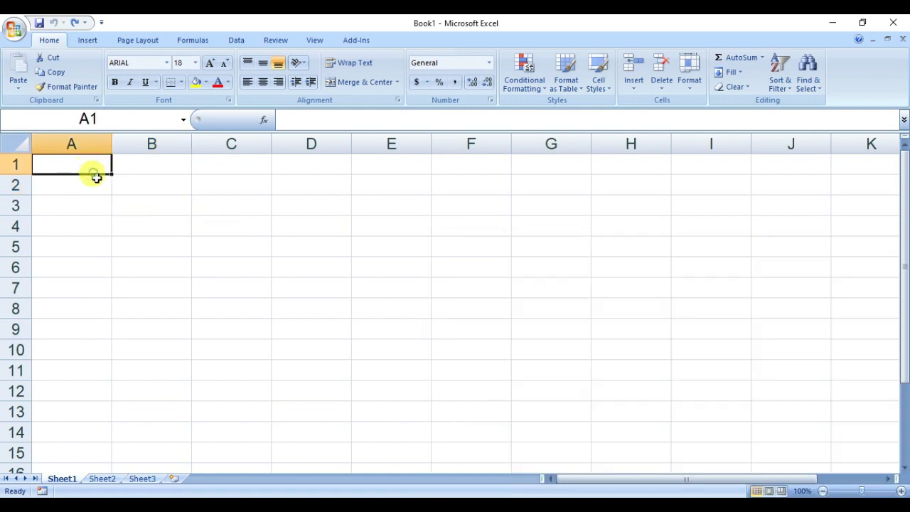
- Enter the label "1) rows" in cell B4 and the row count 1048576 in cell C4
left_click(174, 222)
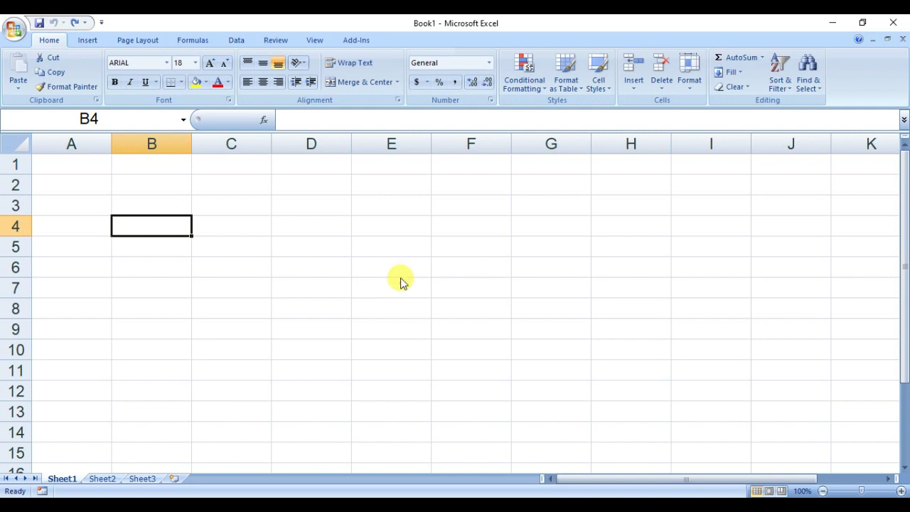
type("1) rows")
key("Right")
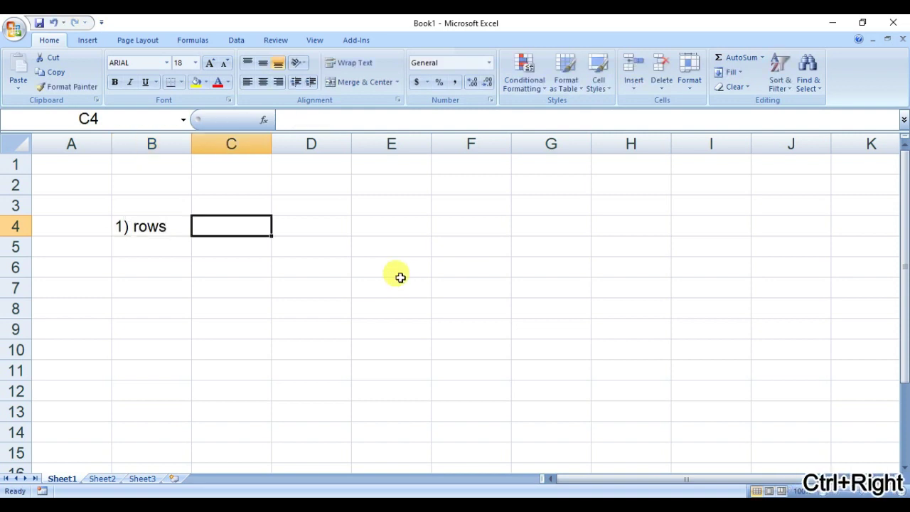
type("1048")
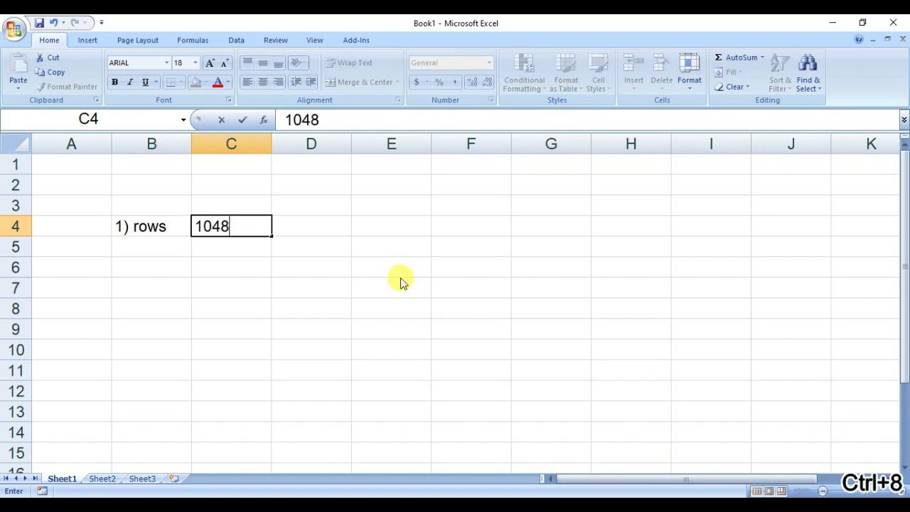
type("576")
key("Return")
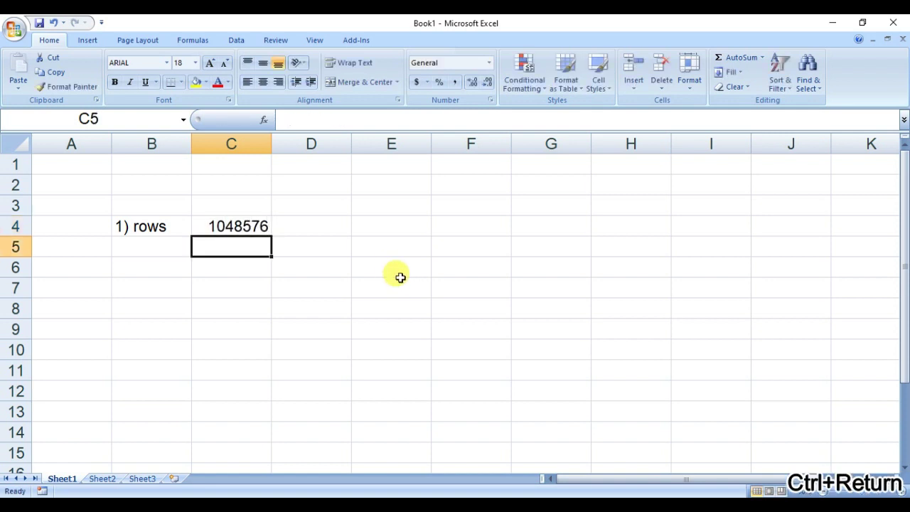
- Enter the label "2) coloumns" in cell B5, directly below the rows label
key("ctrl+Up")
key("ctrl+Left")
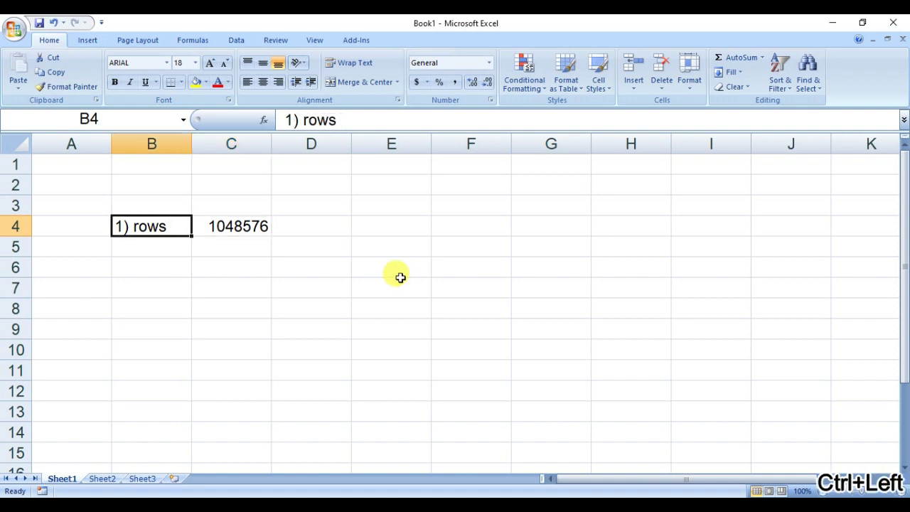
key("Down")
key("Up")
key("Right")
key("Down")
key("Left")
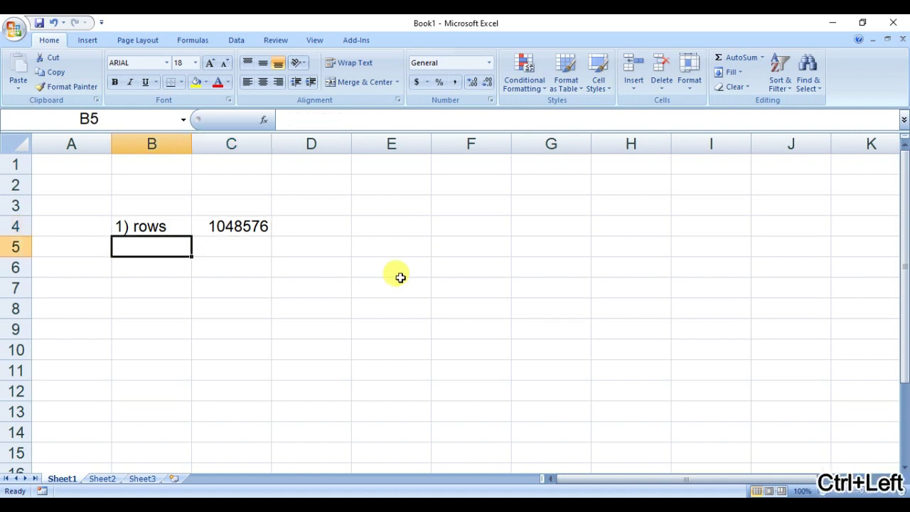
type("2) ")
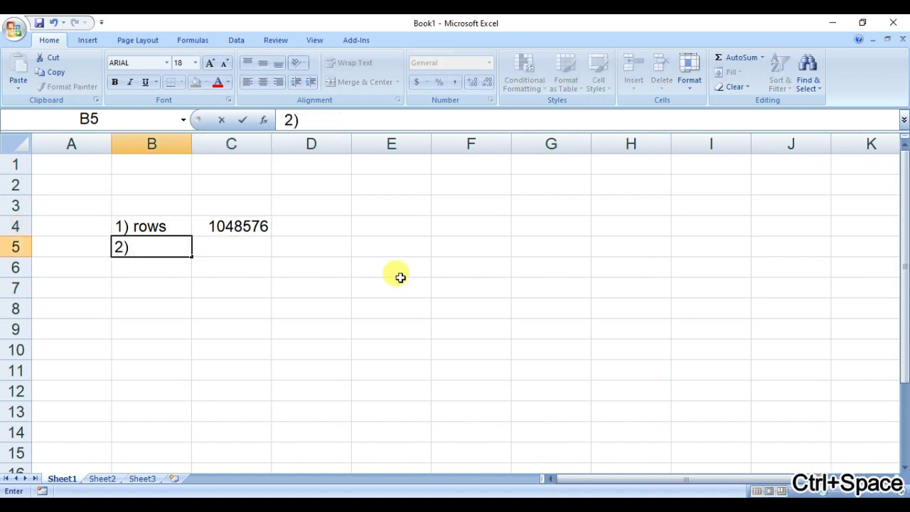
type("coloumns")
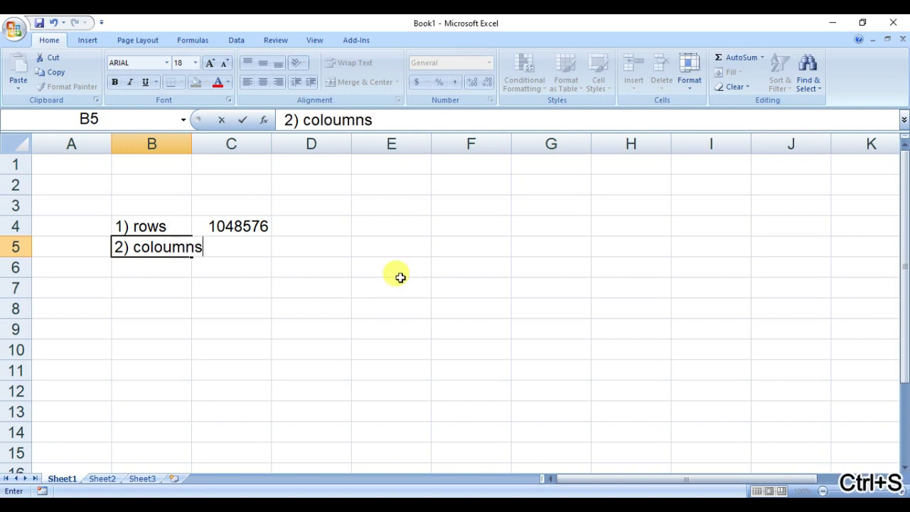
key("ctrl+Left")
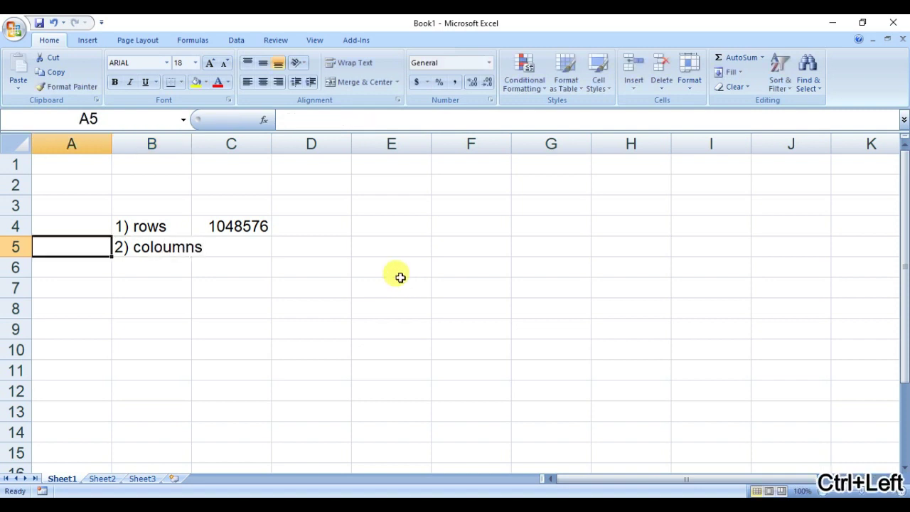
- Correct the spelling of the label in cell B5 so it reads "2) columns"
key("ctrl+Right")
key("F2")
key("ctrl+Left")
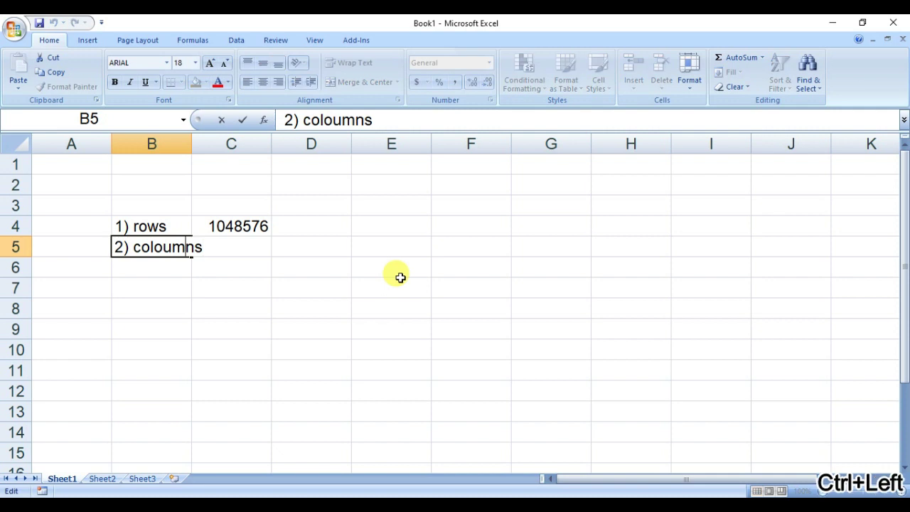
key("BackSpace")
key("Return")
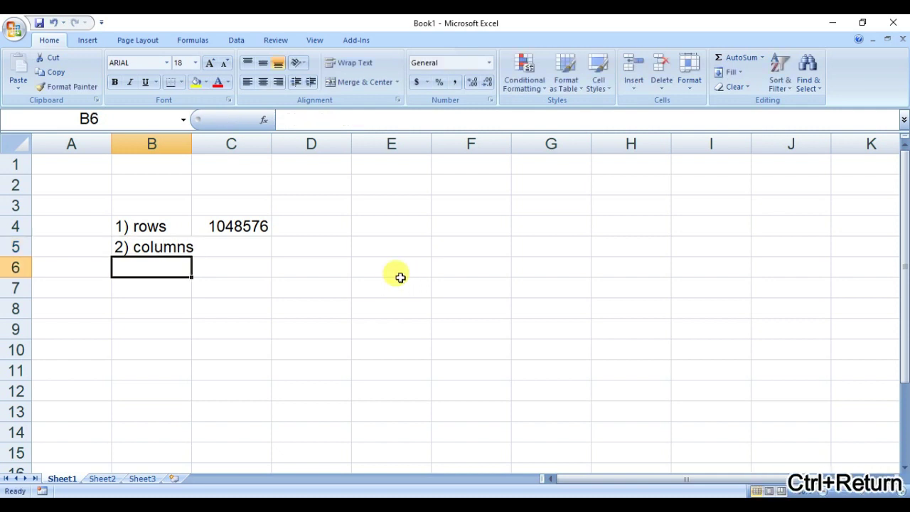
- Enter the column count with a closing bracket, "16384)", in cell C5 beside the columns label
key("ctrl+Up")
key("ctrl+Right")
key("ctrl+Left")
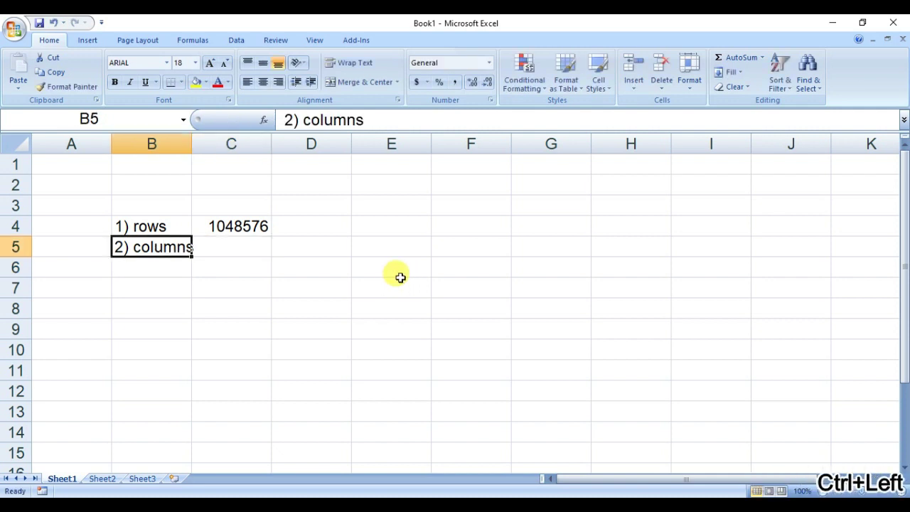
key("ctrl+Right")
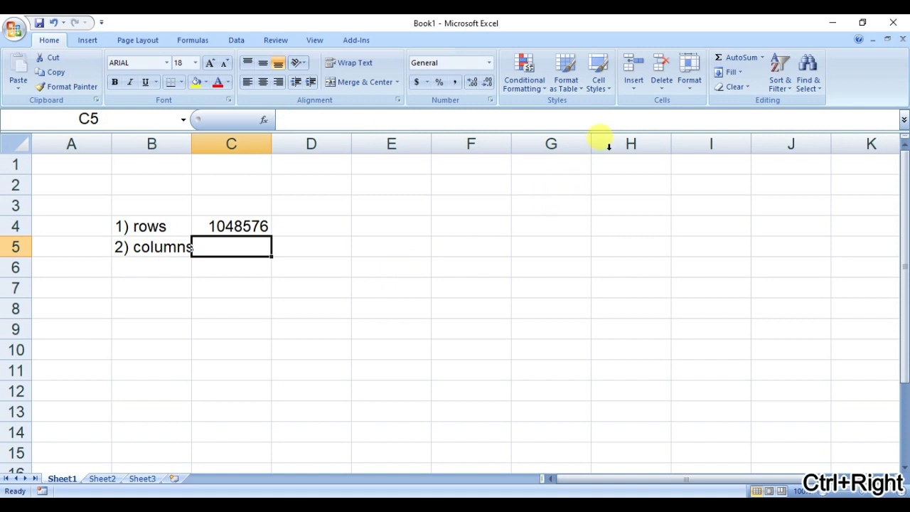
left_click(693, 97)
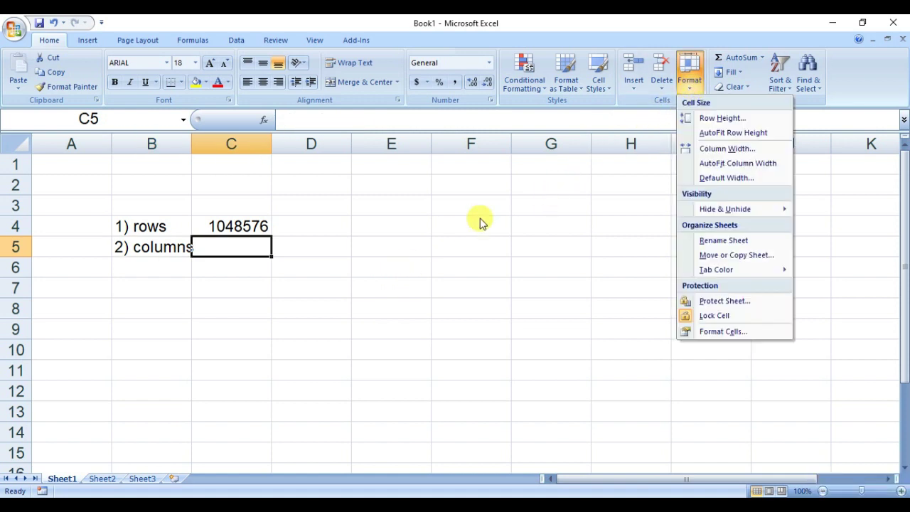
left_click(459, 227)
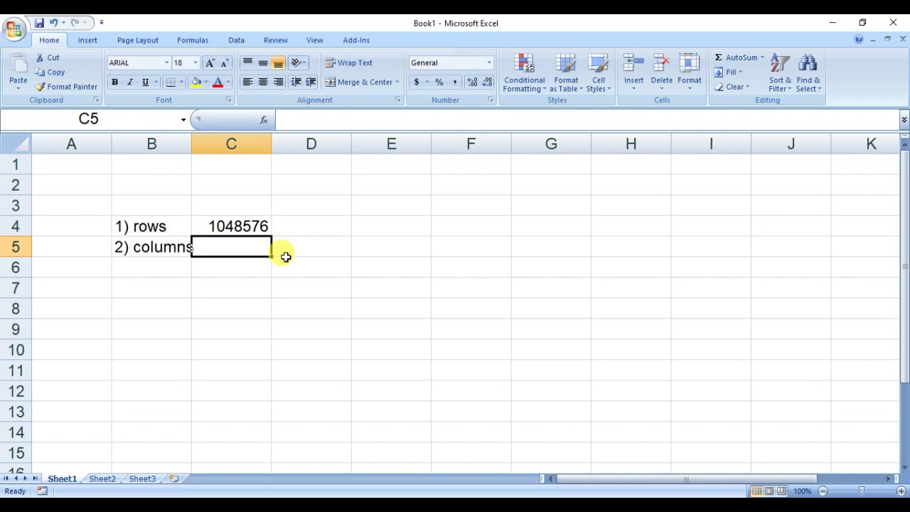
type("16")
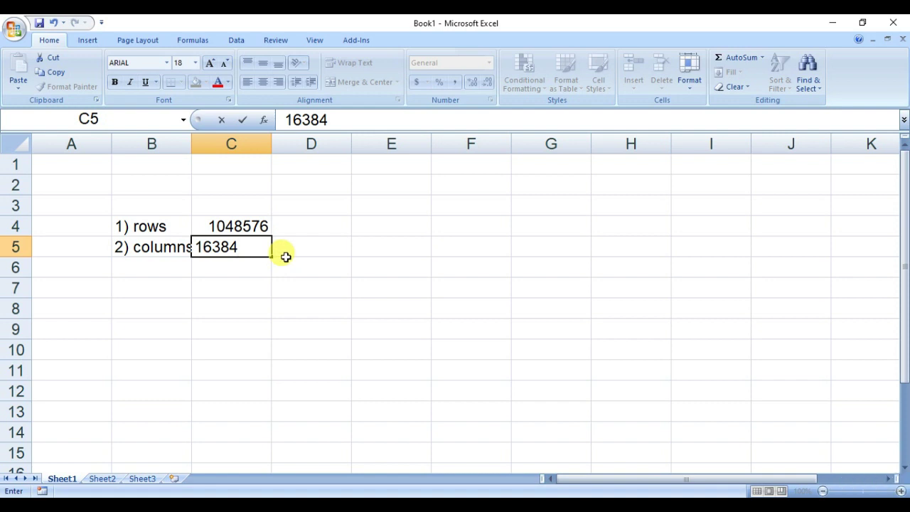
type("384")
key("ctrl+shift+0")
key("ctrl+Left")
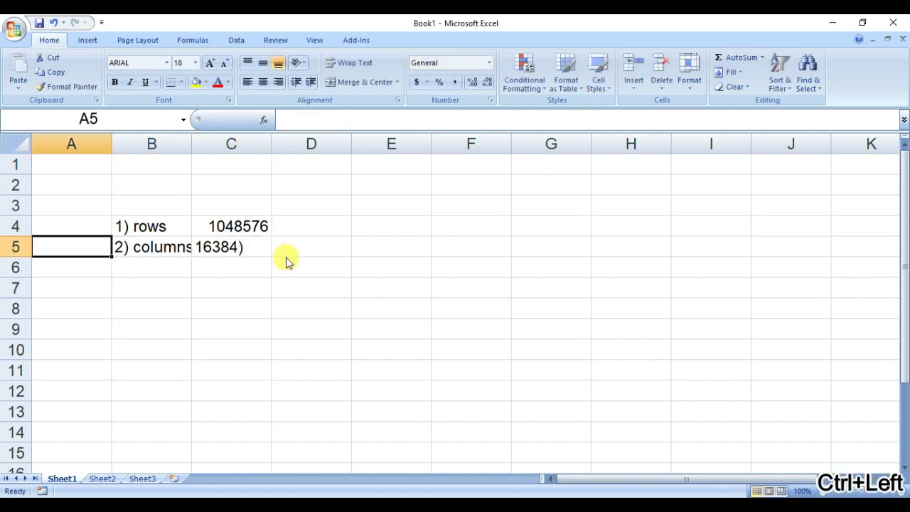
- Add the last column's name and an opening bracket in cell C5 so it reads "XFD(16384)"
key("ctrl+Right")
key("F2")
key("ctrl+Left")
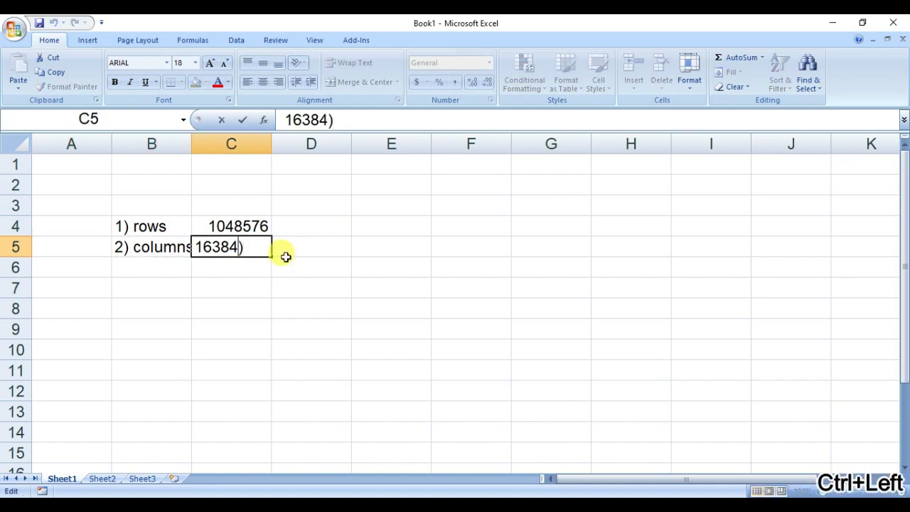
key("Caps_Lock")
type("XFD")
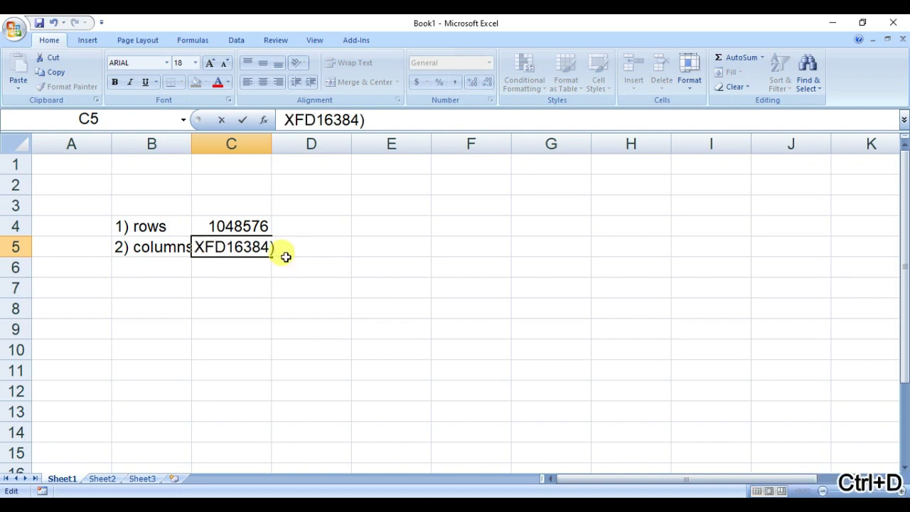
type("(")
key("Return")
key("Up")
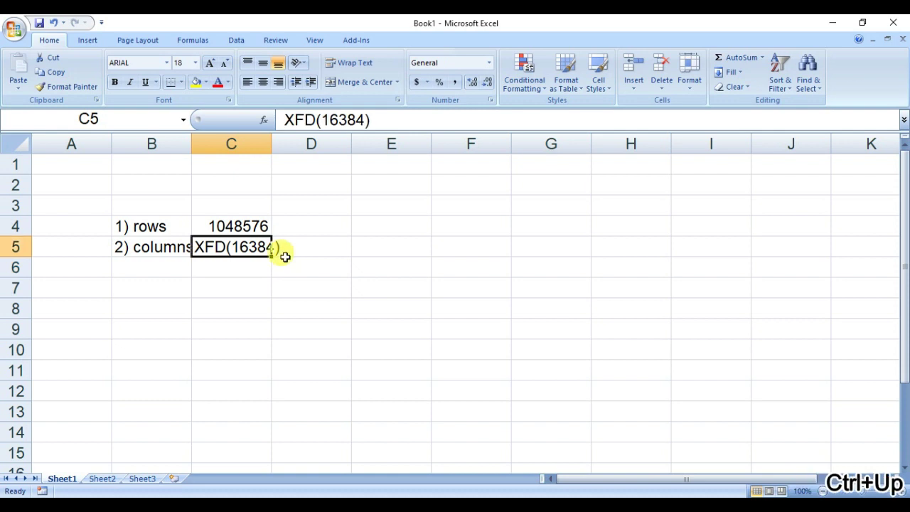
- Auto-fit the width of column B and move the two values from C4:C5 to D4:D5
double_click(191, 144)
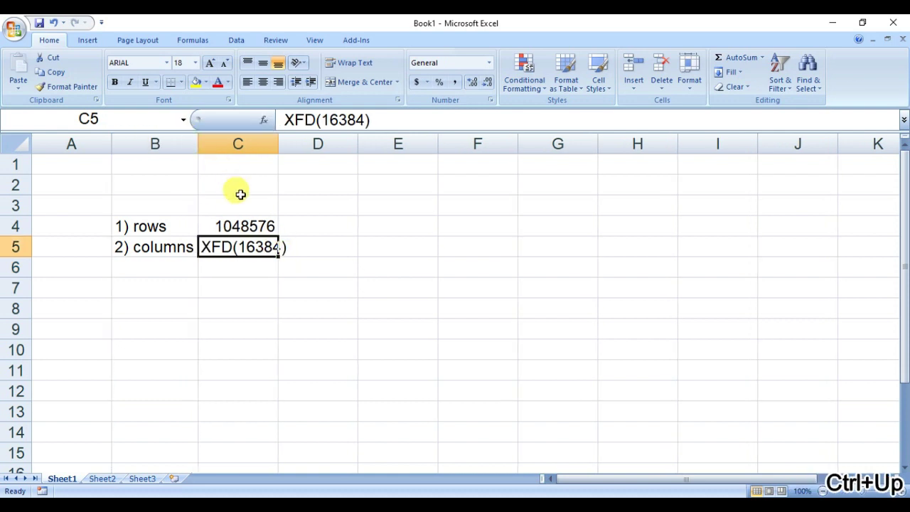
left_click(250, 226)
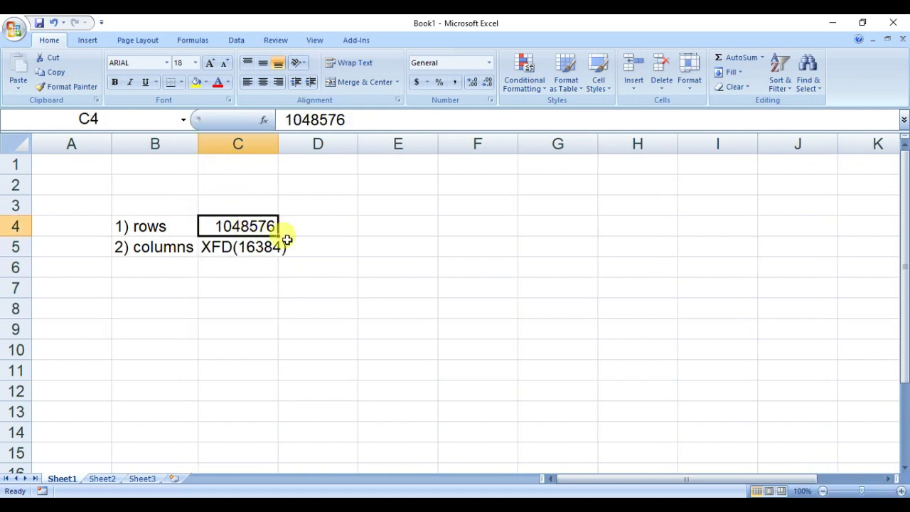
left_click_drag(255, 225, 251, 245)
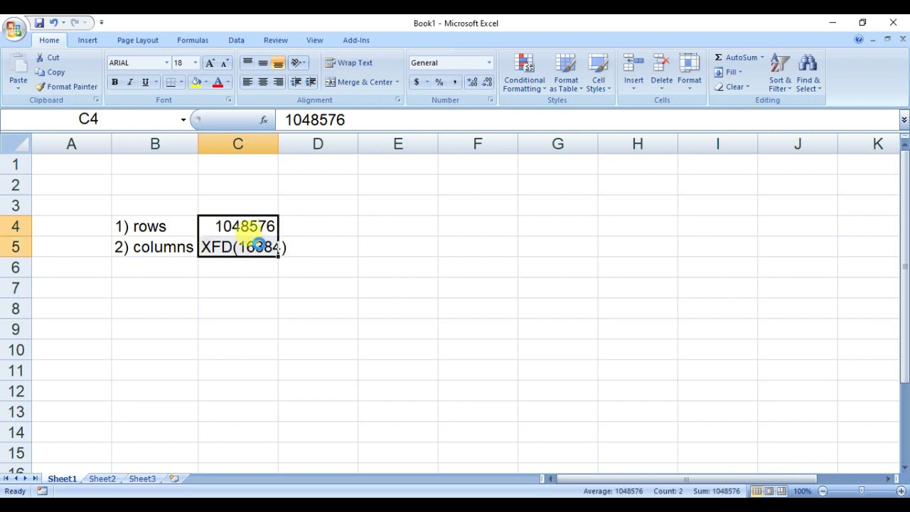
key("ctrl+x")
left_click(301, 227)
key("ctrl+v")
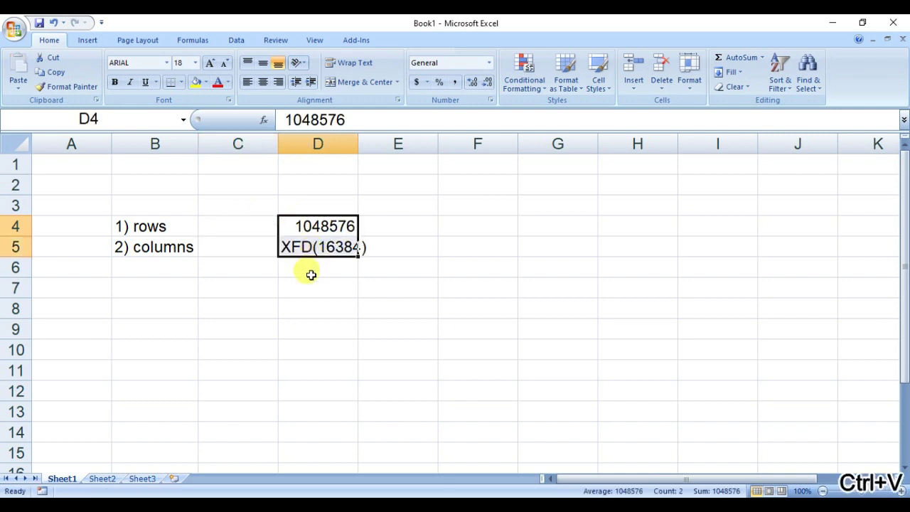
left_click(311, 274)
- Insert a space before the bracket in cell D5 so it reads "XFD (16384)"
left_click(311, 222)
left_click(178, 225)
left_click(311, 225)
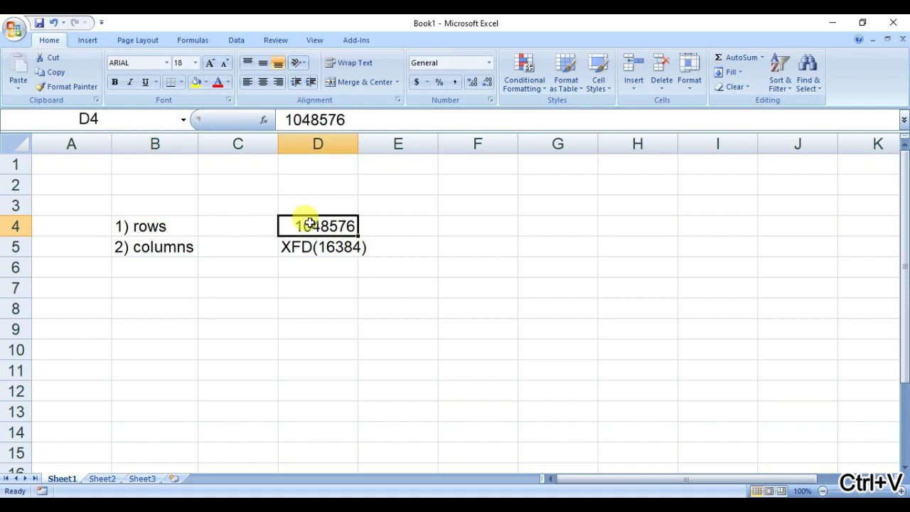
left_click(184, 251)
left_click(314, 247)
double_click(313, 247)
key("Return")
left_click(340, 246)
- Review the rows and columns labels in B4:B5 against their values in D4:D5
left_click(177, 227)
left_click(174, 248)
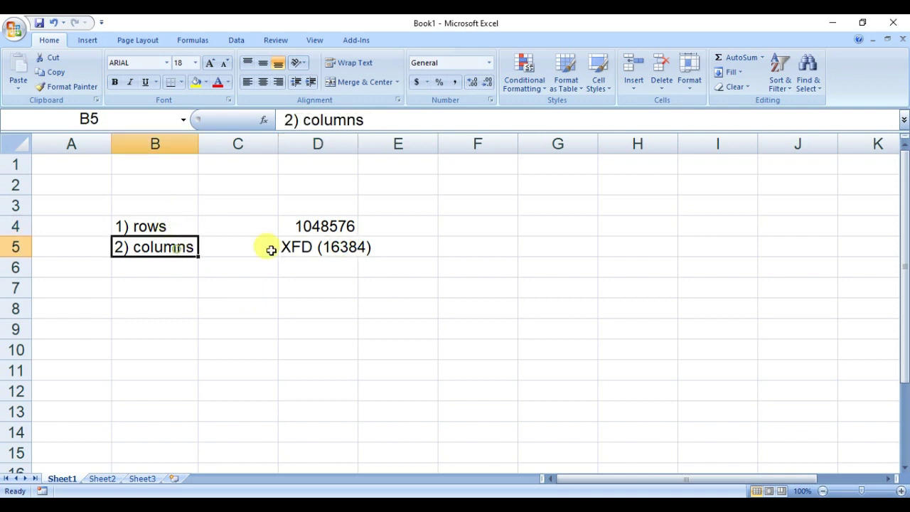
left_click(303, 226)
left_click(175, 228)
left_click(283, 225)
left_click(170, 246)
left_click(295, 247)
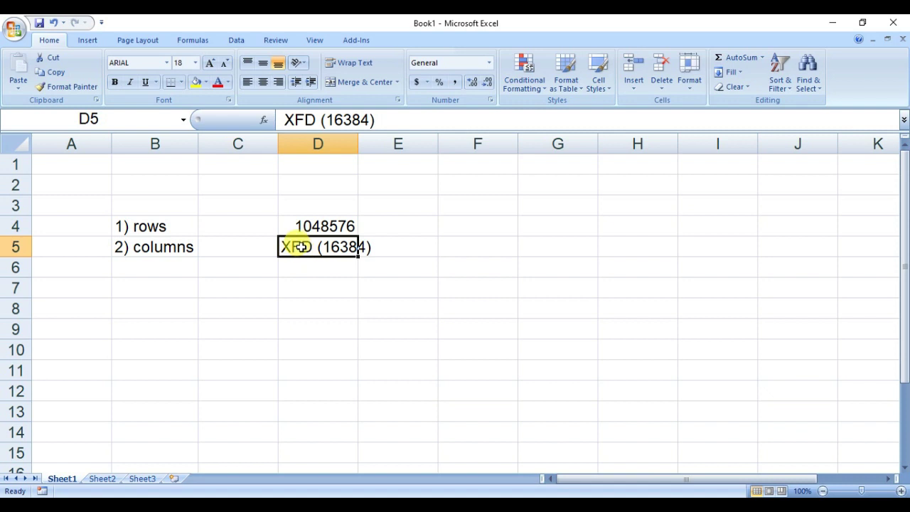
left_click(315, 225)
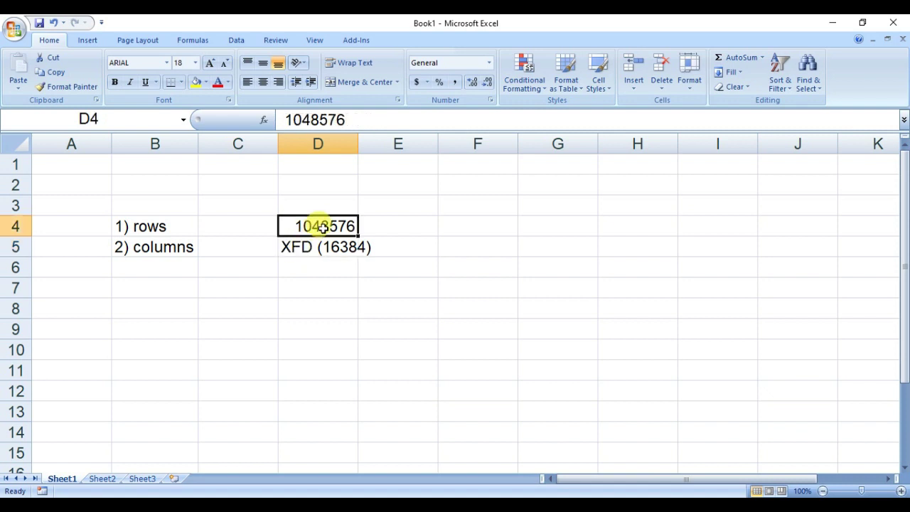
left_click(181, 228)
left_click(292, 224)
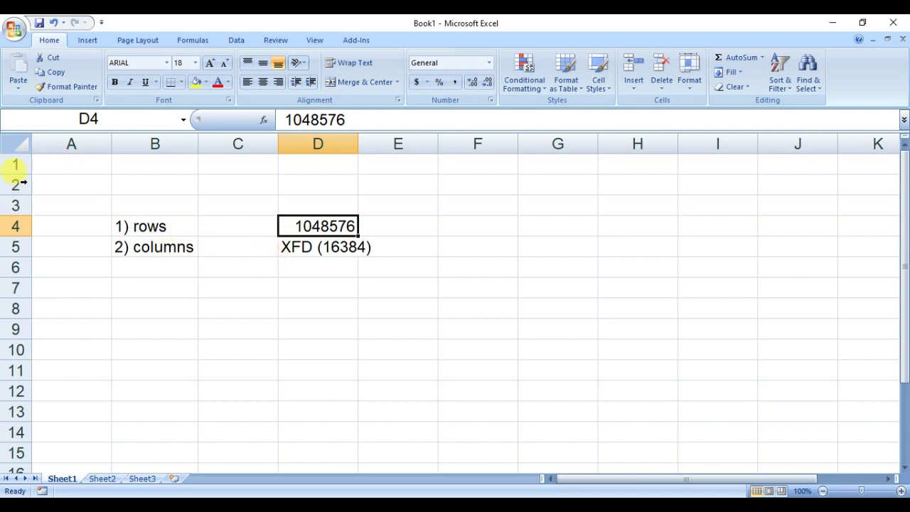
left_click(138, 229)
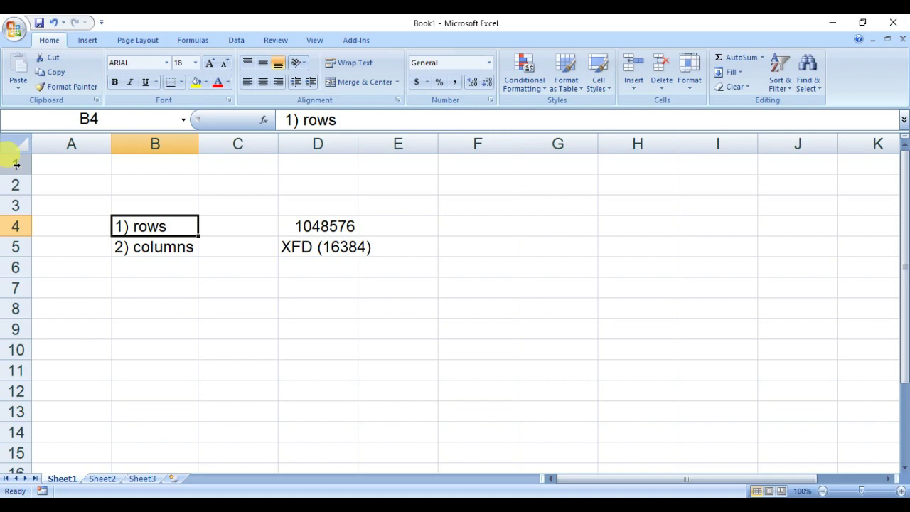
- Walk the active cell down column A one row at a time from A1 to A10
left_click(66, 164)
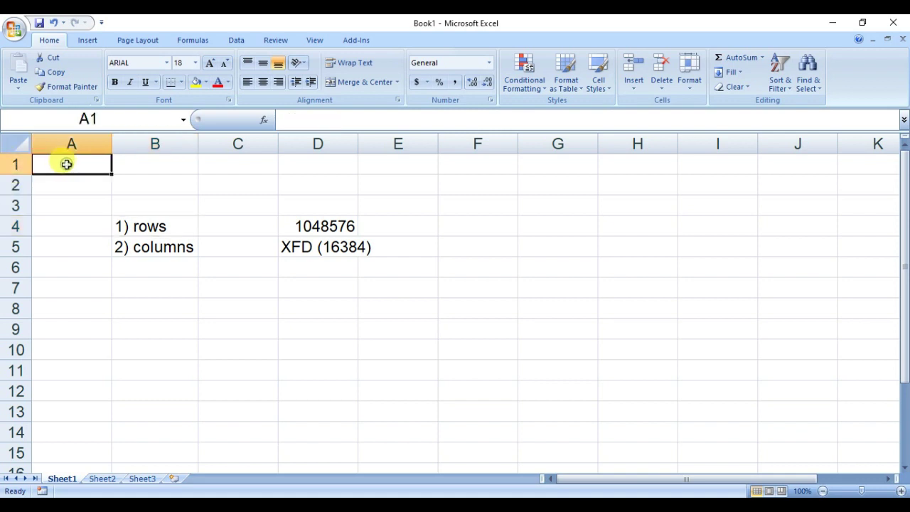
key("Down")
key("Down")
key("Down")
key("Down")
key("Down")
key("Down")
key("Down")
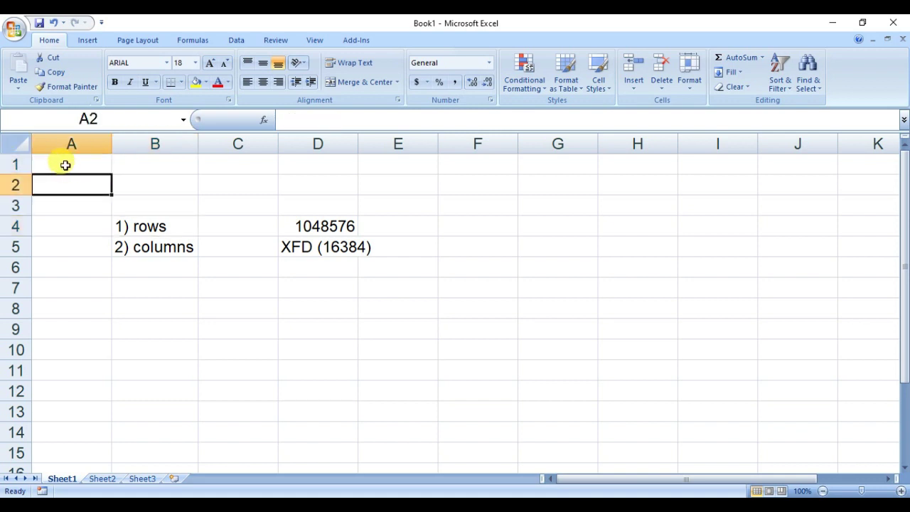
key("Down")
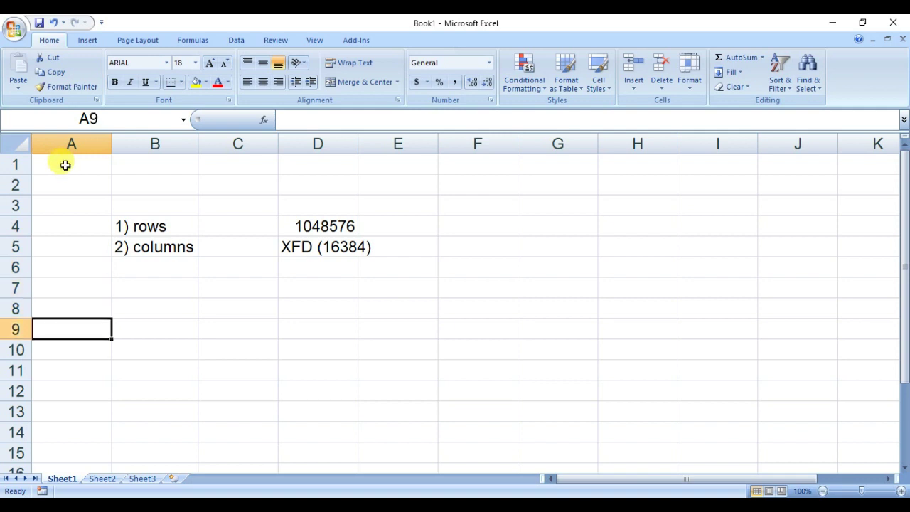
key("Down")
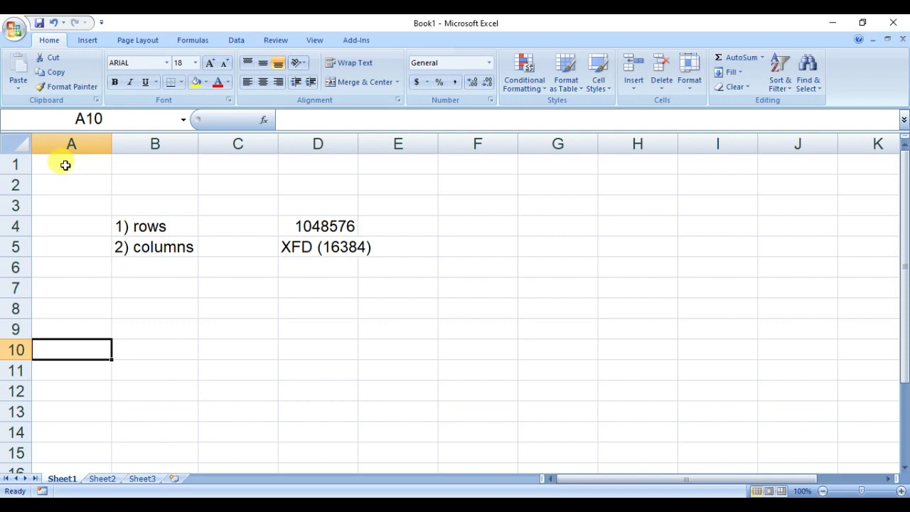
- Check the row count in D4 by jumping to the last row of column A and back to A1, twice
key("ctrl+Down")
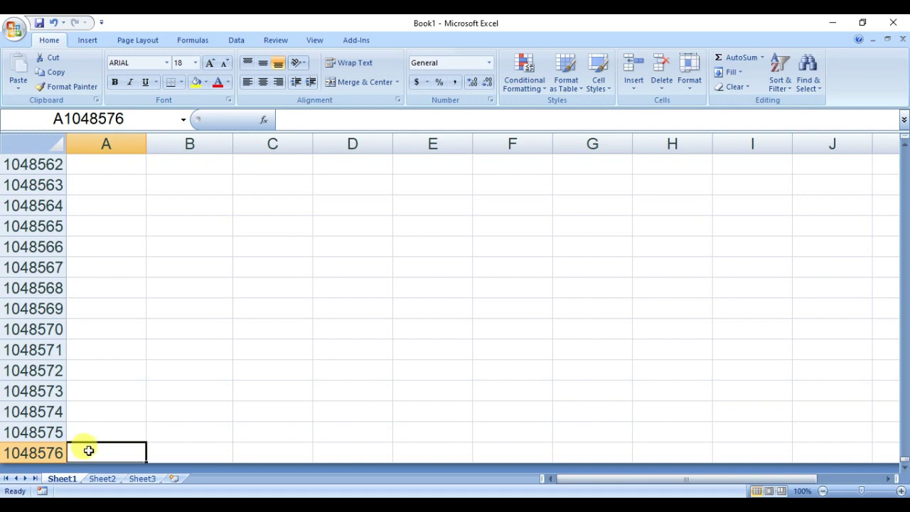
key("ctrl+Up")
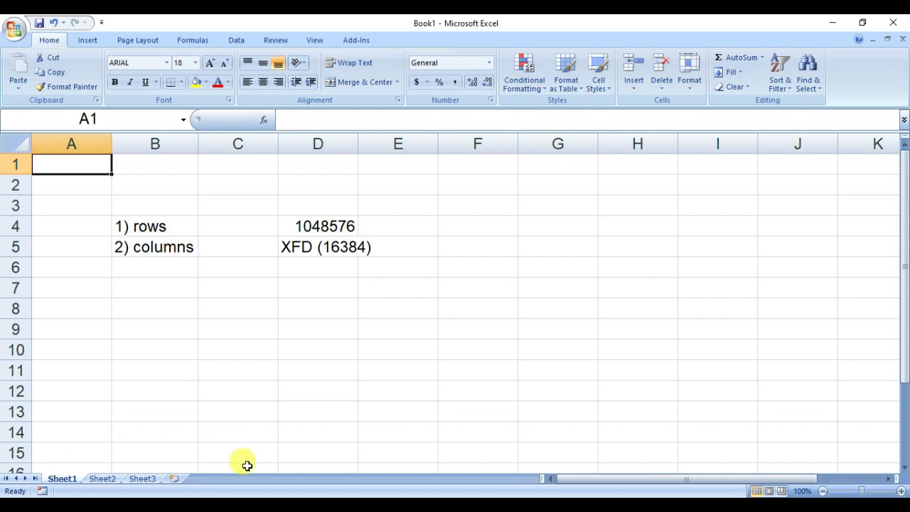
left_click(303, 225)
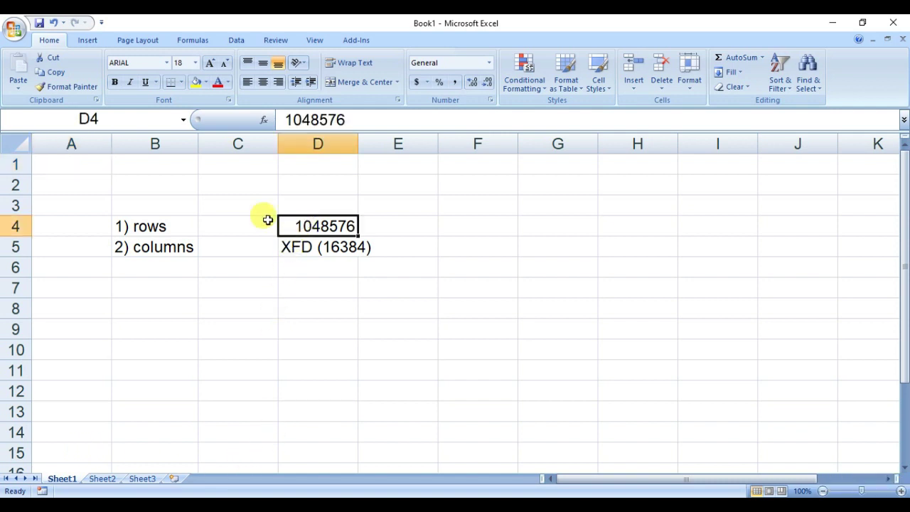
left_click(152, 226)
left_click(299, 227)
left_click(305, 247)
left_click(309, 226)
left_click(77, 165)
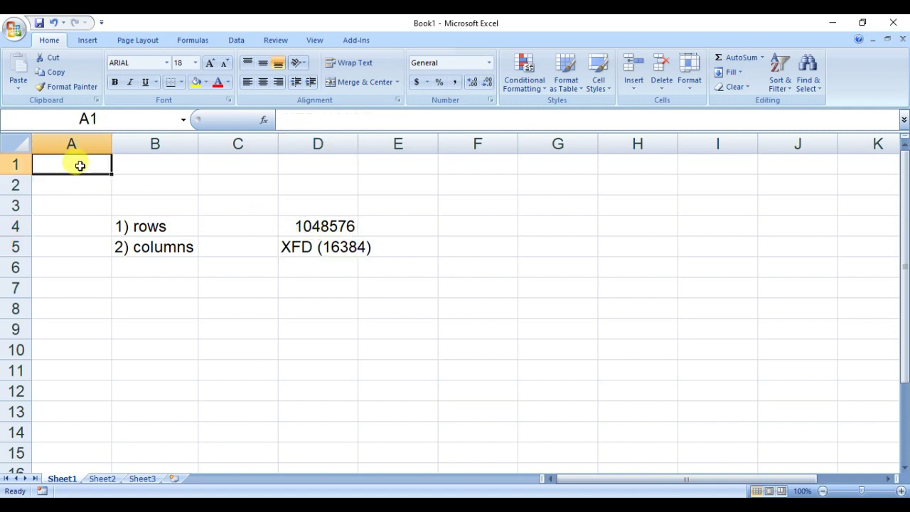
key("ctrl+Down")
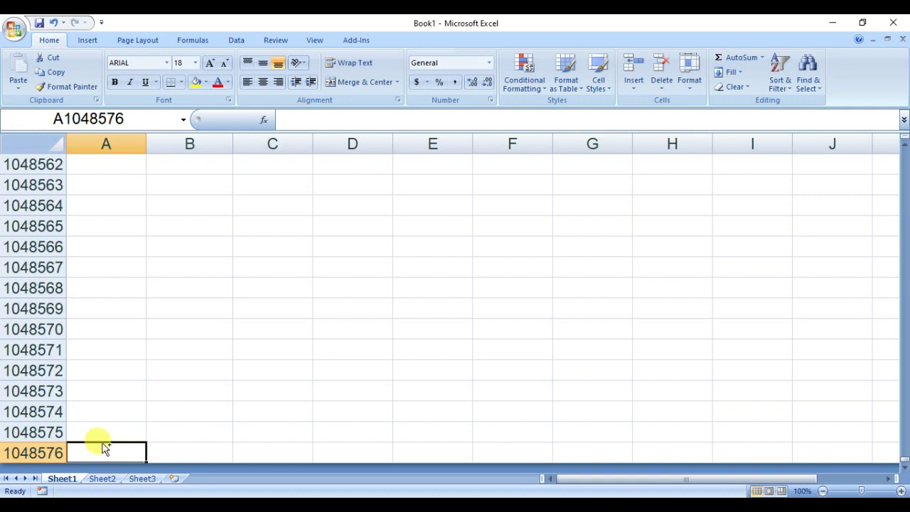
key("ctrl+Up")
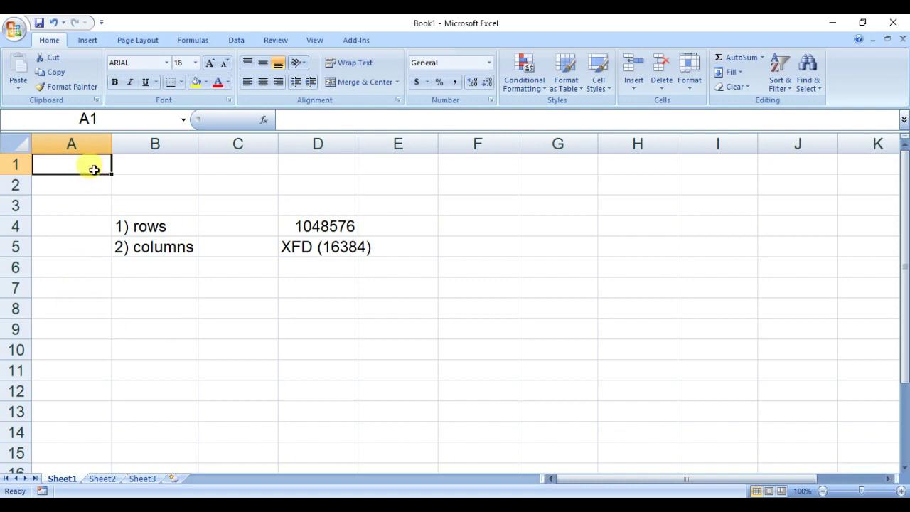
- Go over the columns label in B5 and select whole columns A to F one at a time
left_click(160, 244)
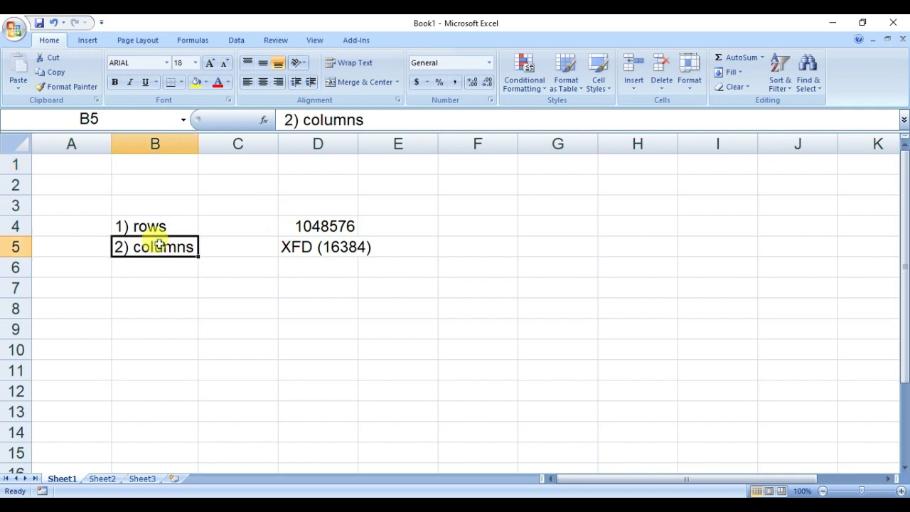
left_click(88, 157)
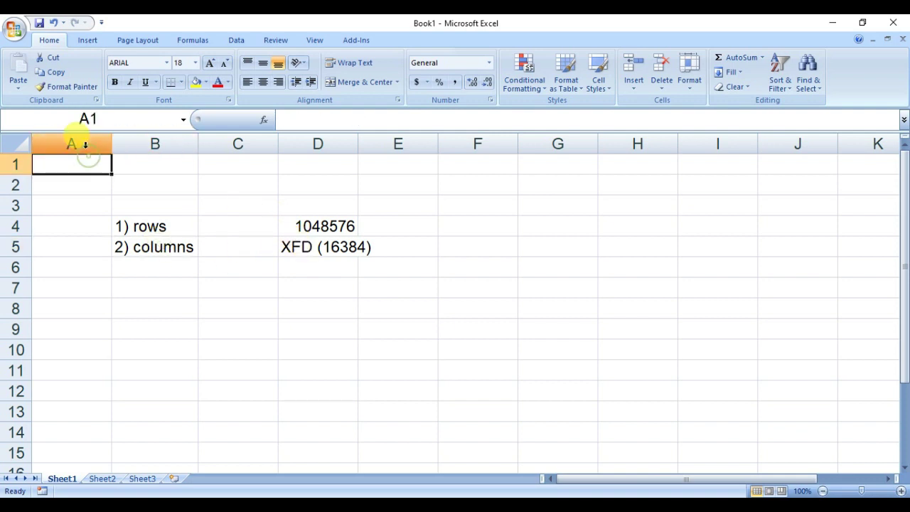
left_click(83, 143)
left_click(146, 142)
left_click(219, 145)
left_click(318, 140)
left_click(398, 140)
left_click(477, 140)
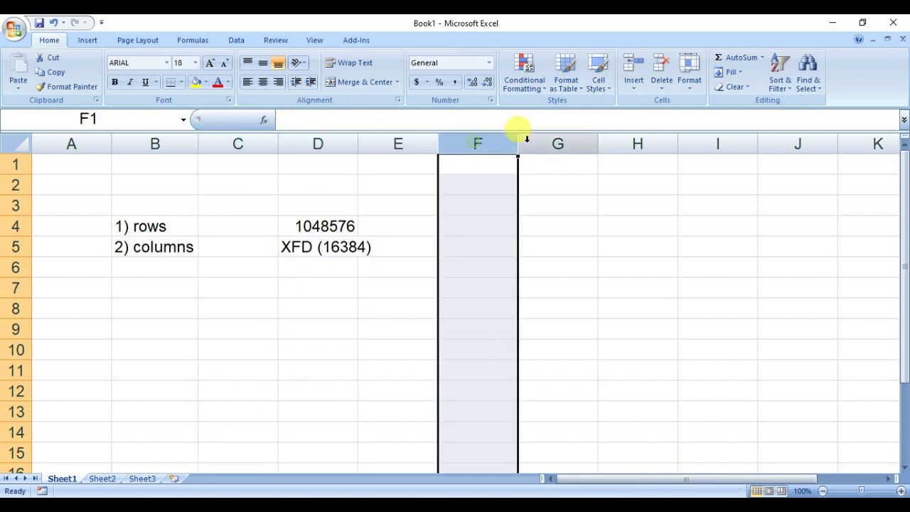
- Check the worksheet's last column by jumping from A1 to the end of row 1 and back to A1
key("ctrl+Home")
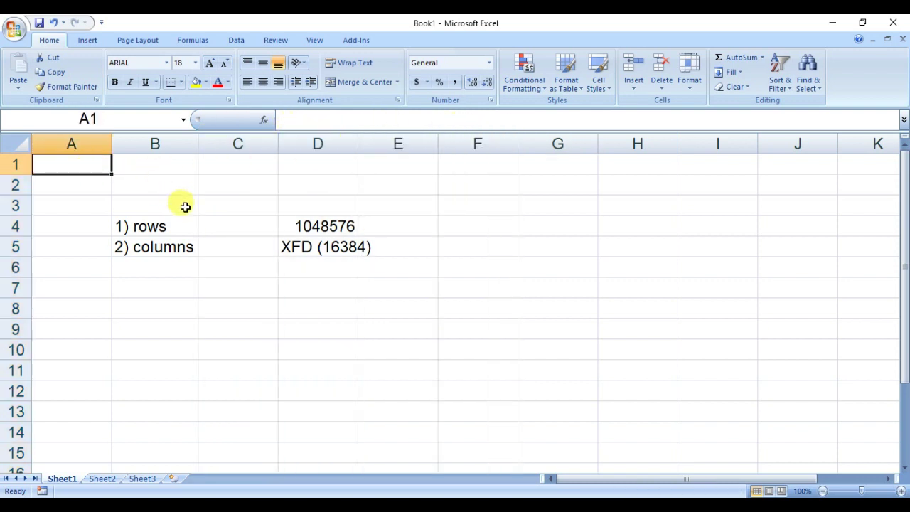
key("ctrl+Right")
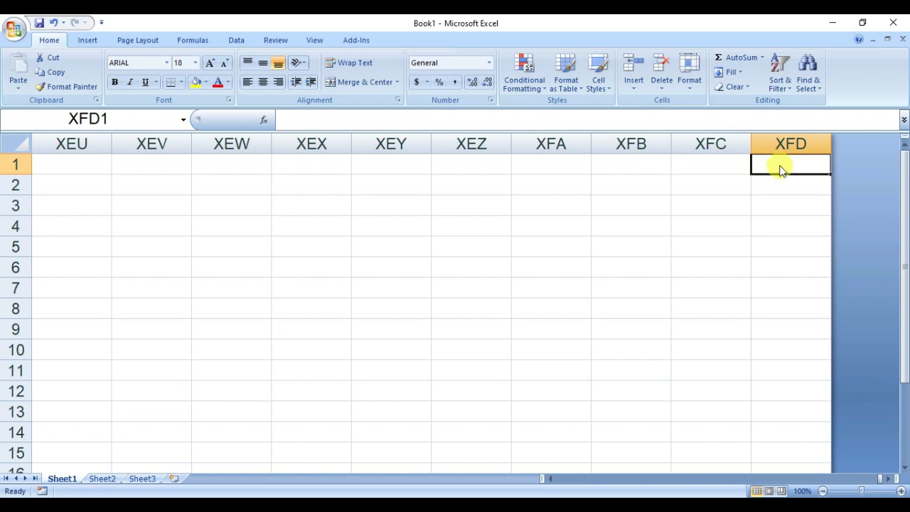
key("ctrl+Left")
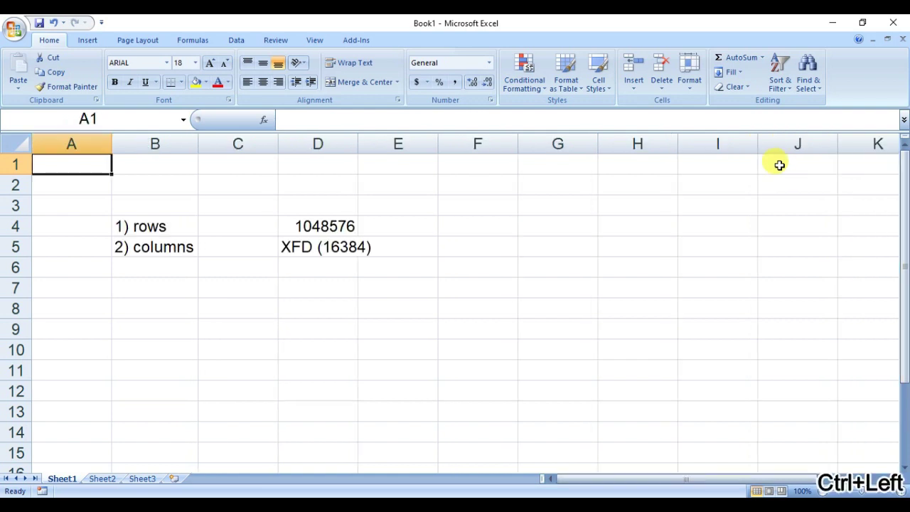
left_click(116, 164)
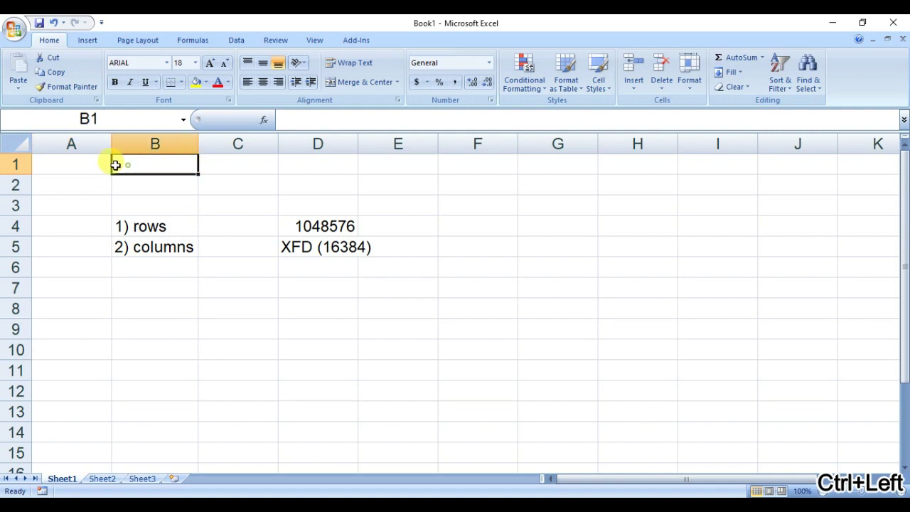
key("ctrl+Left")
left_click(161, 163)
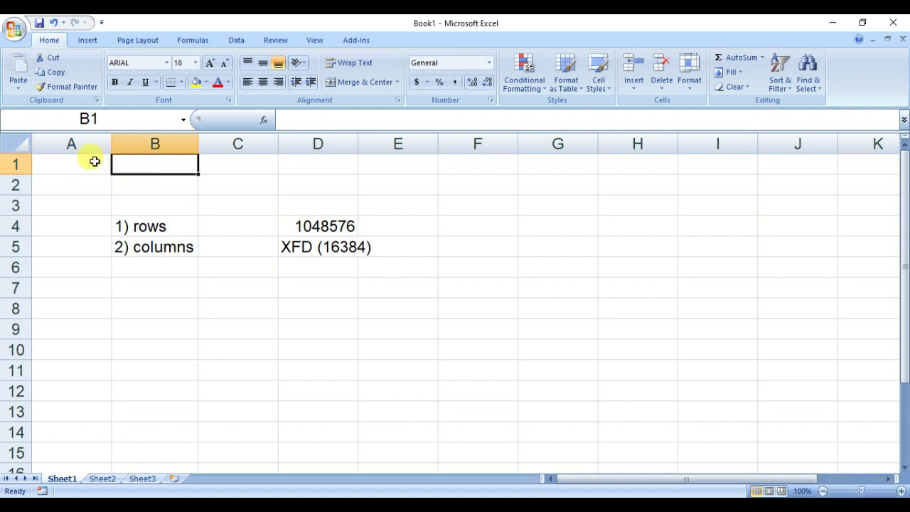
left_click(97, 162)
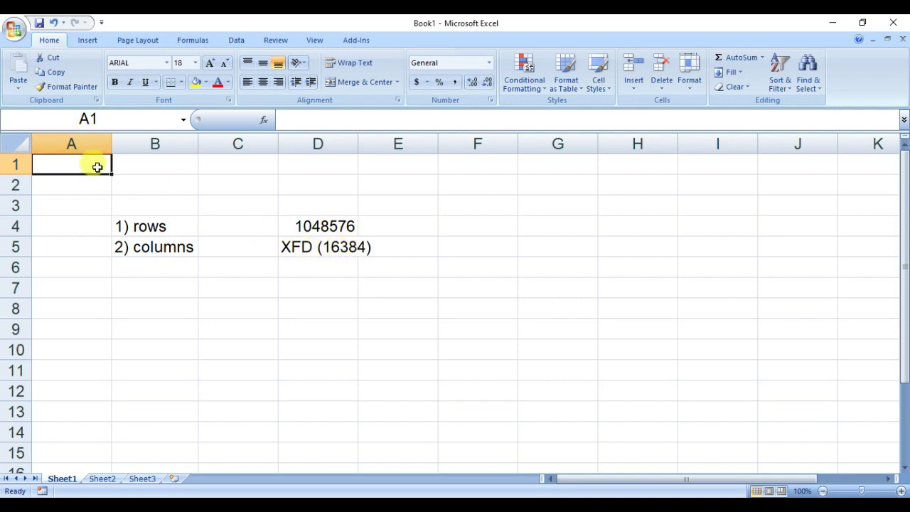
- Turn on the R1C1 reference style in the formula options so the column headings use numbers
left_click(14, 31)
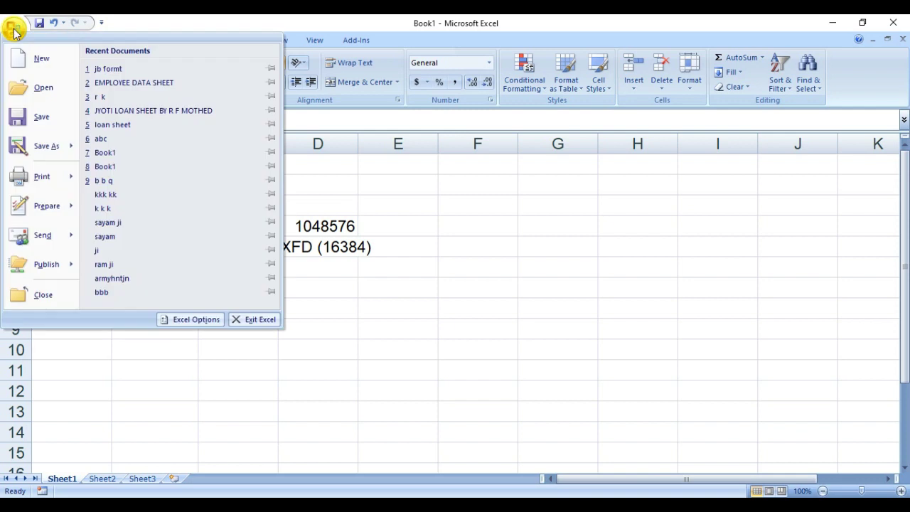
left_click(205, 322)
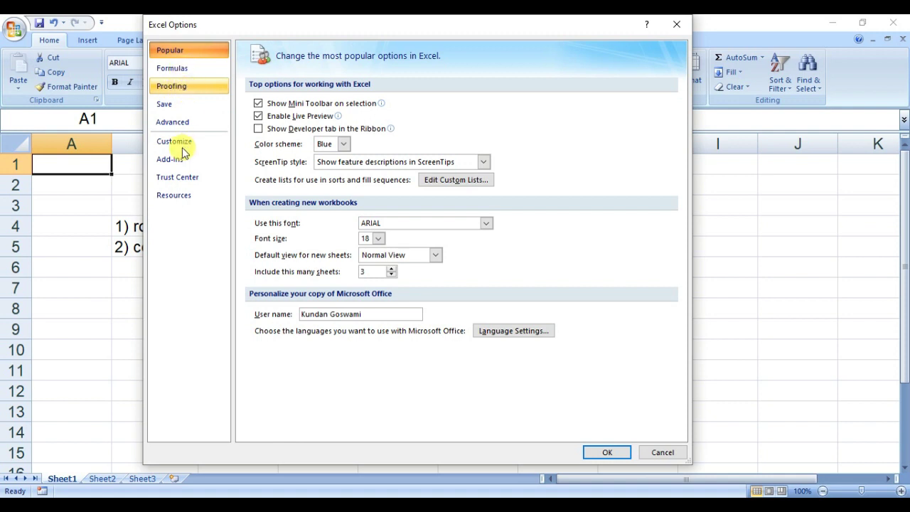
left_click(183, 86)
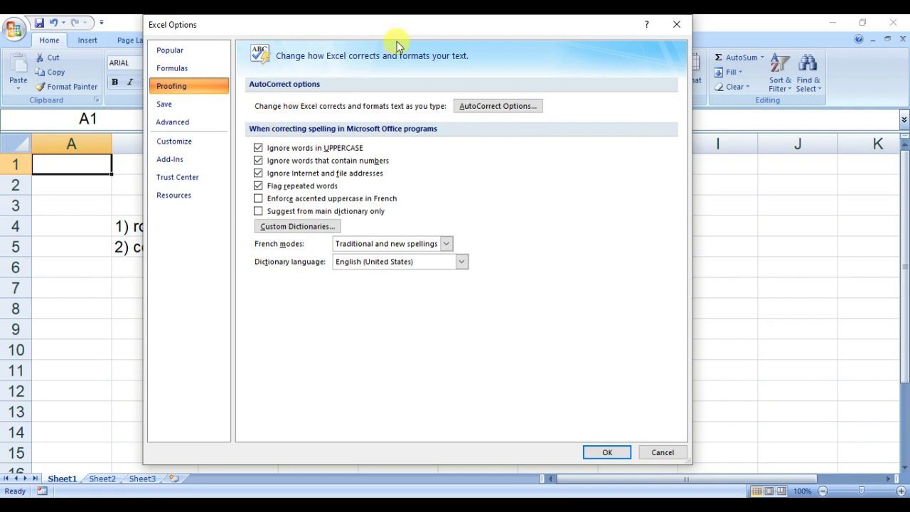
left_click_drag(392, 29, 344, 32)
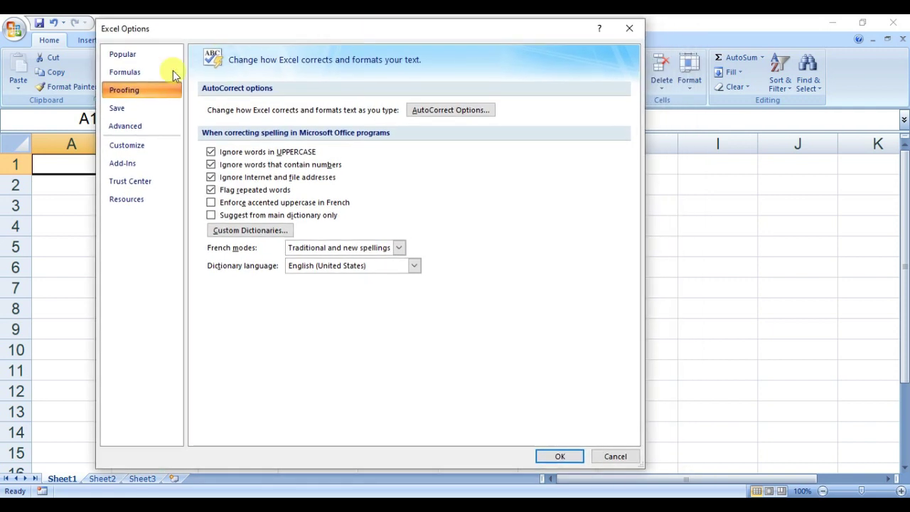
left_click(132, 72)
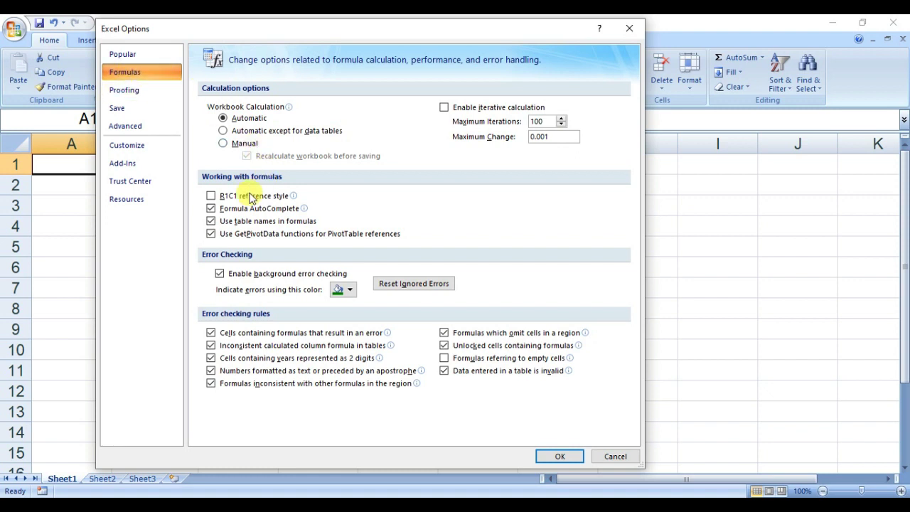
left_click(212, 197)
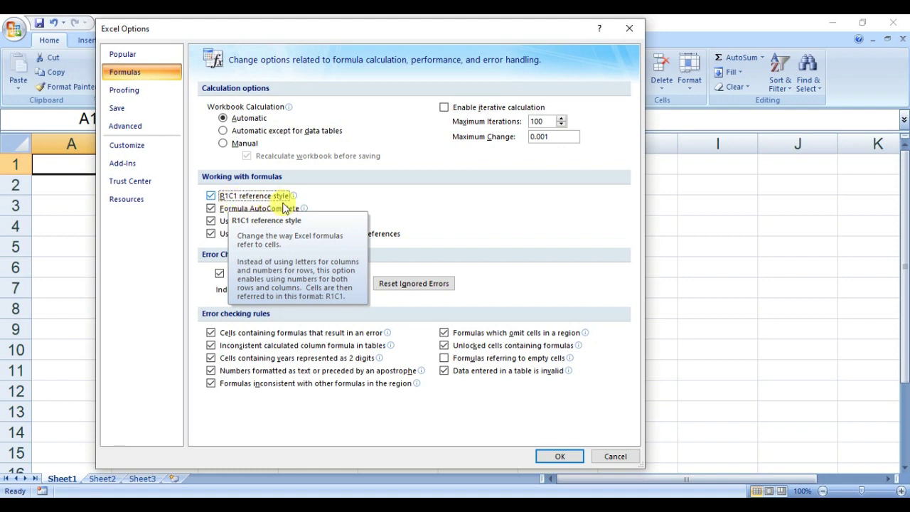
left_click(558, 455)
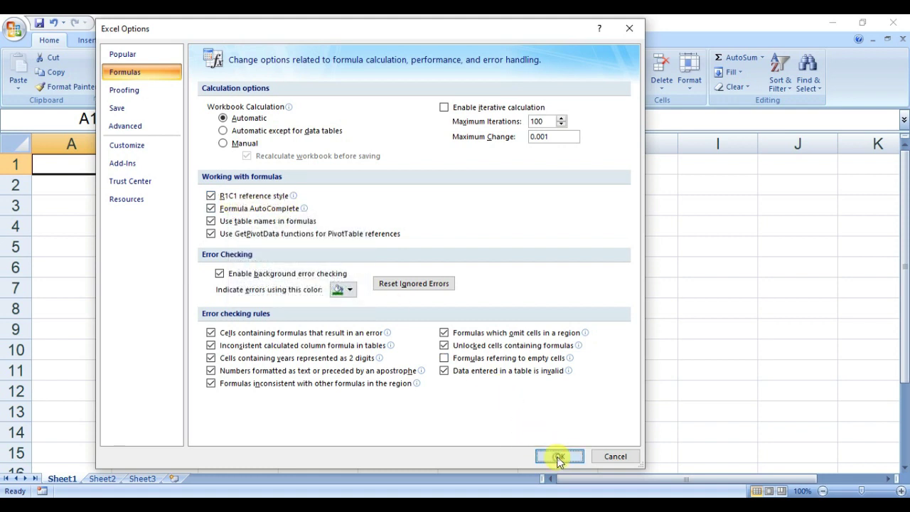
- Check the last column's number by jumping to the end of row 1, selecting its final cells one by one, and returning to R1C1
left_click(122, 165)
left_click(102, 165)
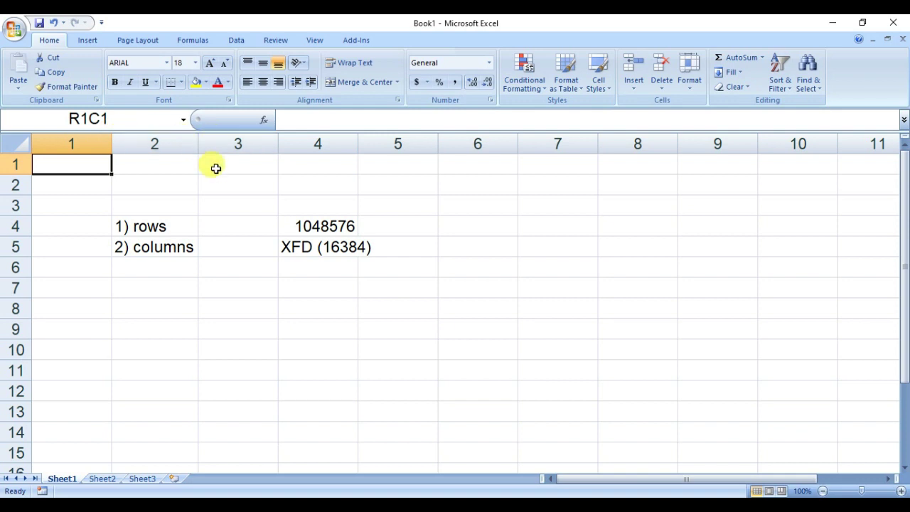
key("ctrl+Right")
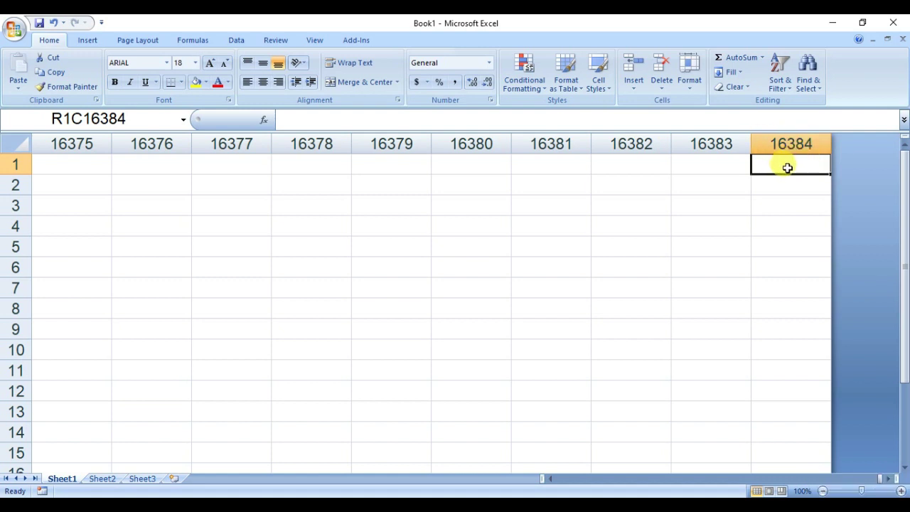
left_click(718, 164)
left_click(640, 169)
left_click(576, 166)
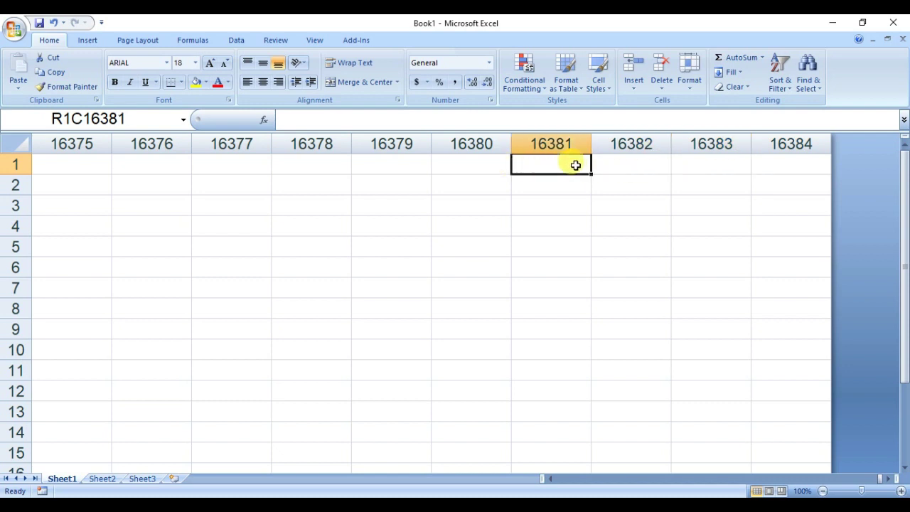
left_click(489, 163)
left_click(547, 162)
left_click(621, 157)
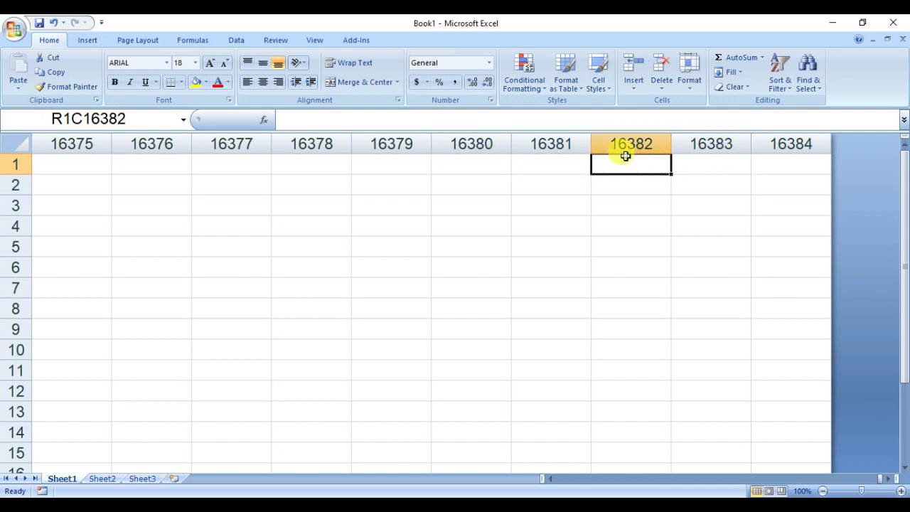
left_click(704, 166)
left_click(775, 164)
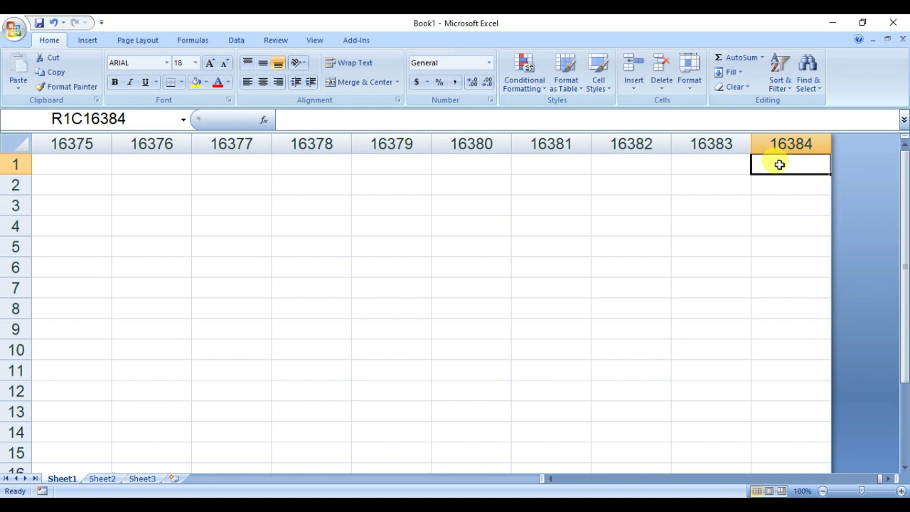
left_click(722, 164)
left_click(622, 166)
left_click(581, 165)
left_click(619, 164)
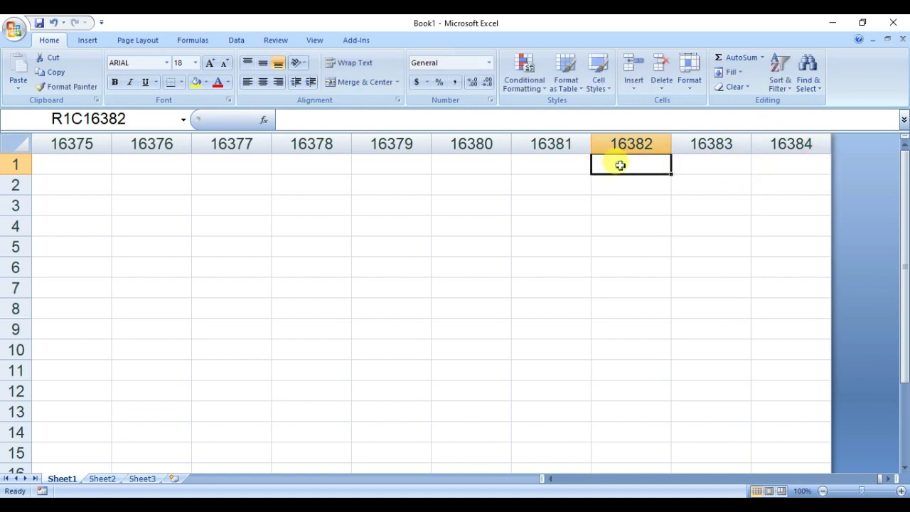
left_click(701, 160)
left_click(761, 161)
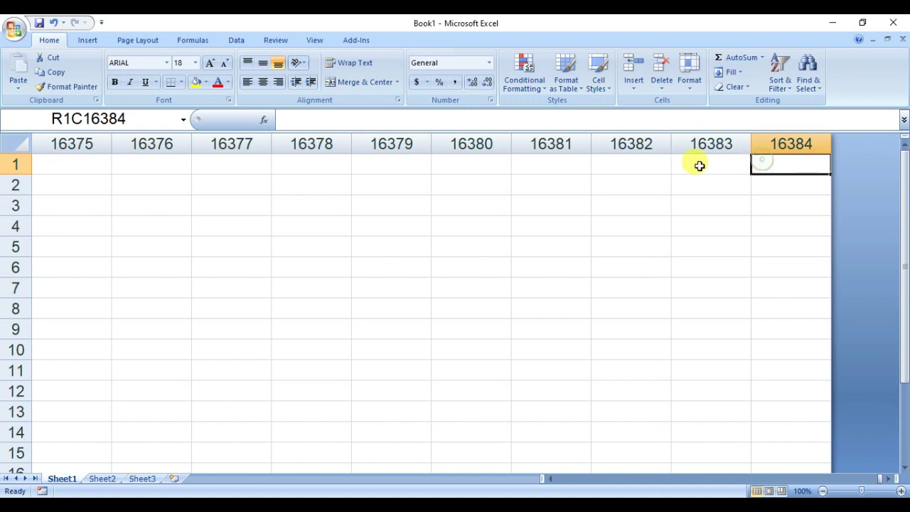
left_click(643, 167)
left_click(568, 166)
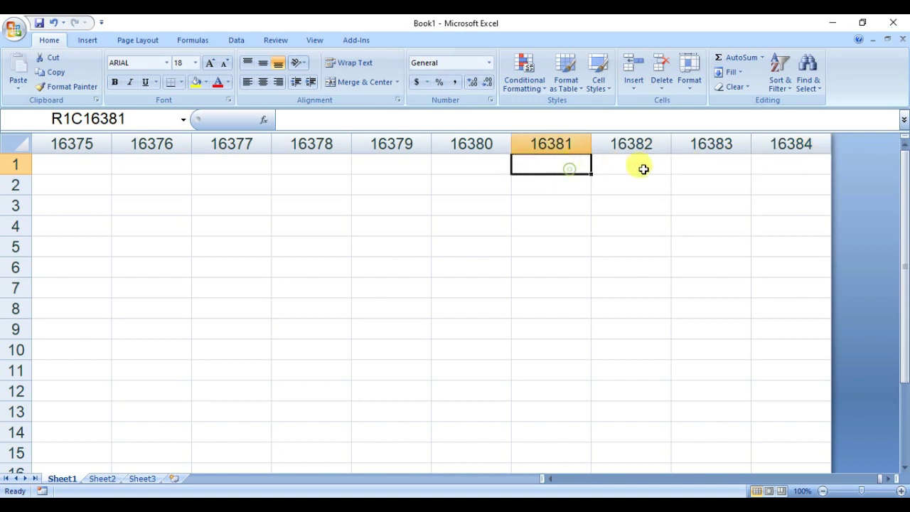
left_click(775, 168)
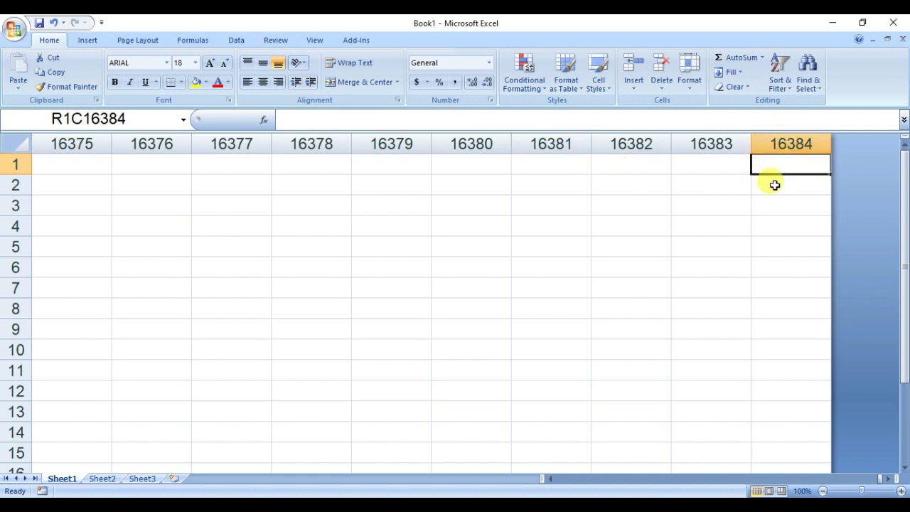
key("ctrl+Left")
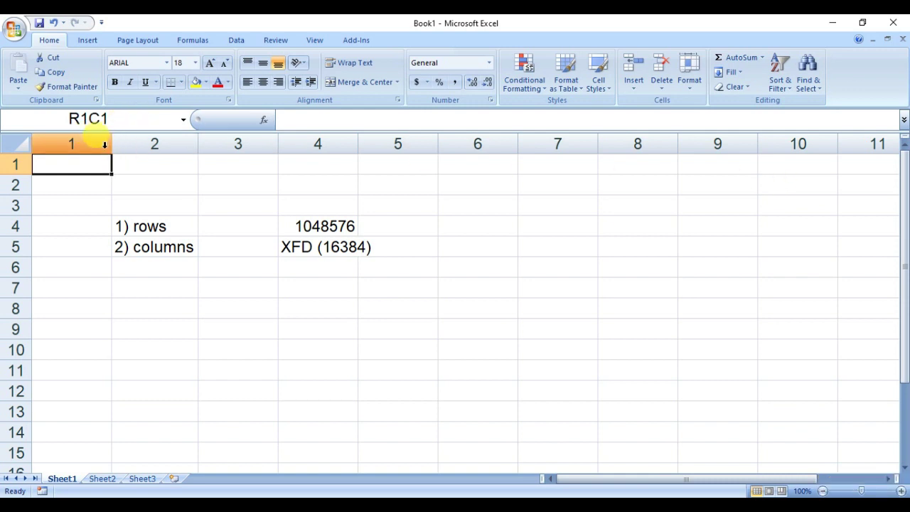
- Turn off the R1C1 reference style in the formula options to restore lettered column headings
double_click(16, 30)
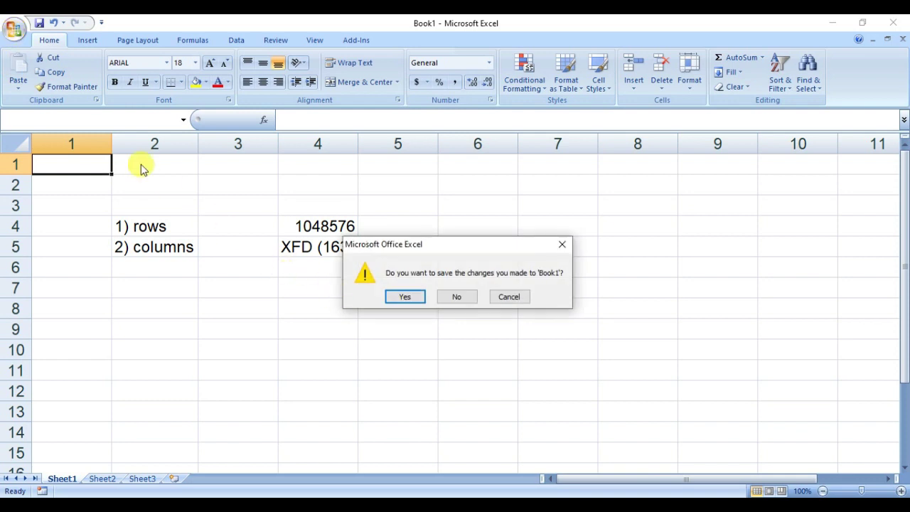
key("Escape")
left_click(15, 29)
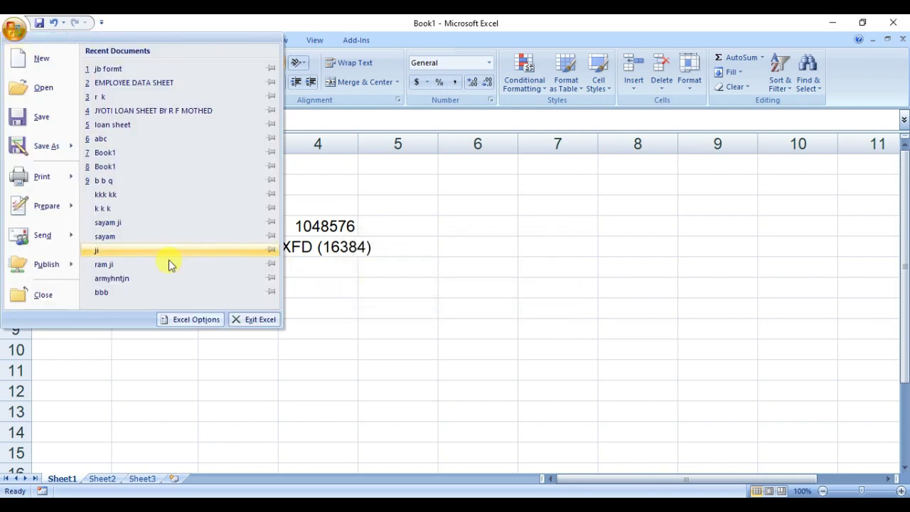
left_click(184, 320)
left_click(142, 72)
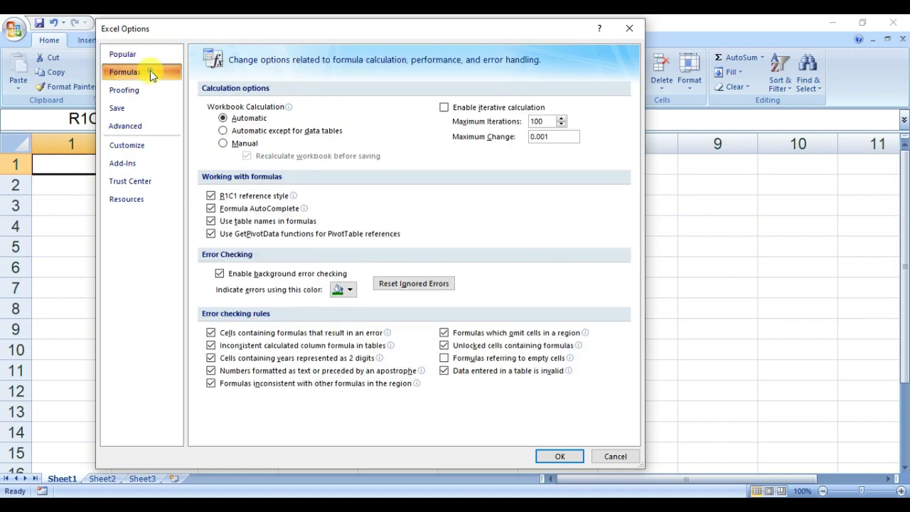
left_click(212, 198)
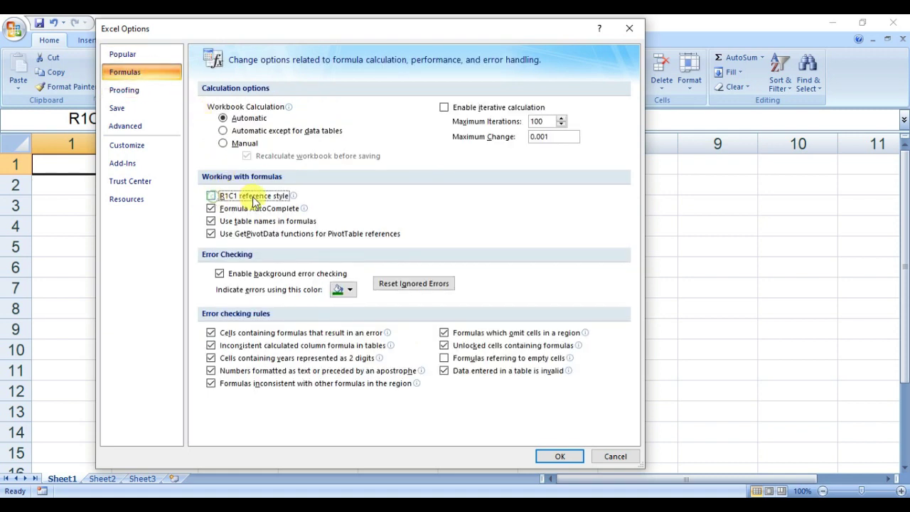
left_click(553, 456)
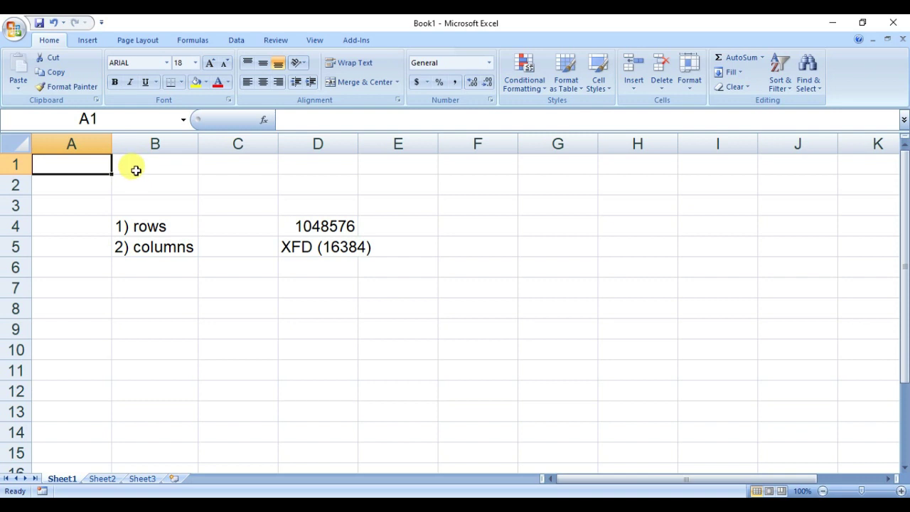
- Check the last column's letter heading by jumping from A1 to the end of row 1 and back to A1
key("ctrl+Right")
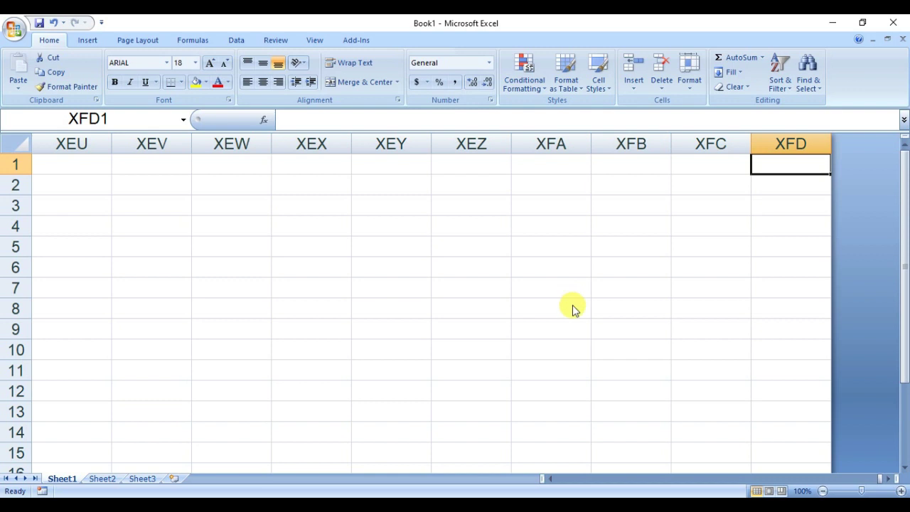
key("ctrl+Left")
left_click(117, 169)
left_click(102, 169)
left_click(132, 167)
left_click(98, 163)
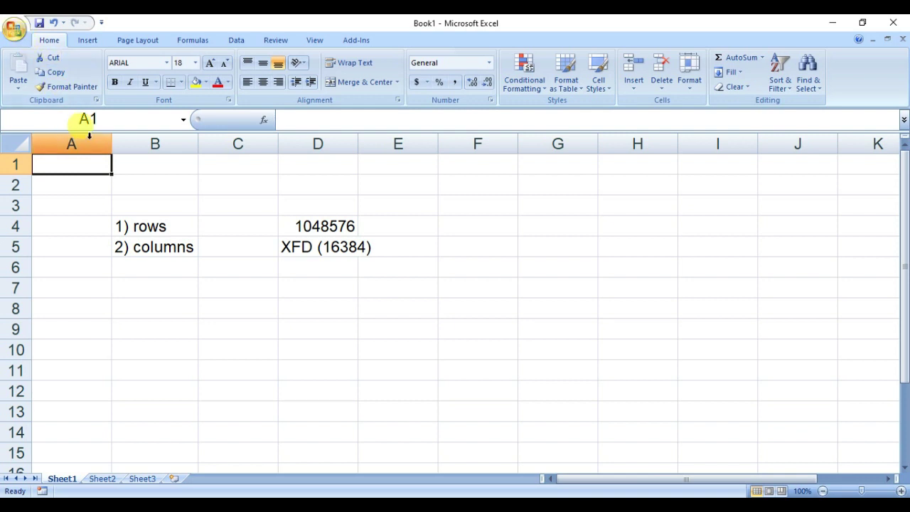
- Go over the rows entry in B4 and D4 and the columns entry in B5 and D5, twice
left_click(160, 227)
left_click(343, 222)
left_click(191, 252)
left_click(283, 247)
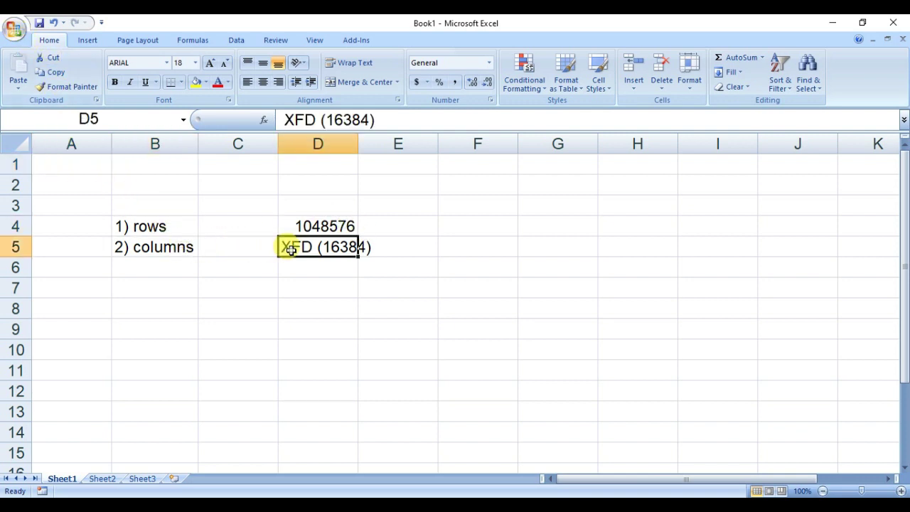
left_click(175, 226)
left_click(306, 225)
left_click(185, 244)
left_click(290, 241)
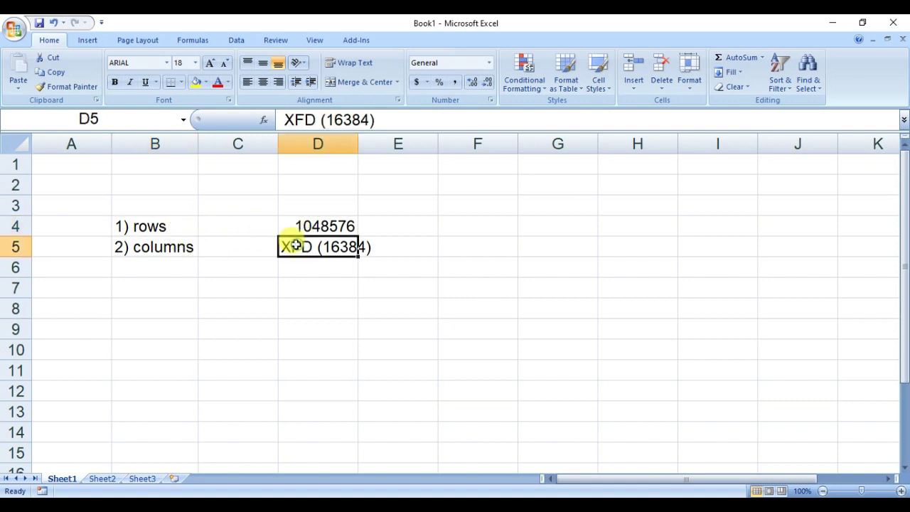
left_click(403, 186)
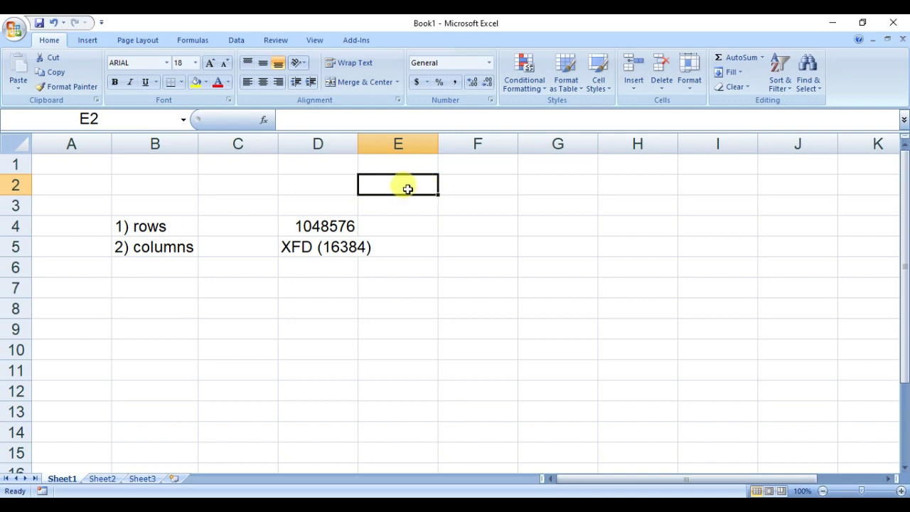
left_click(158, 244)
left_click(405, 181)
left_click(238, 184)
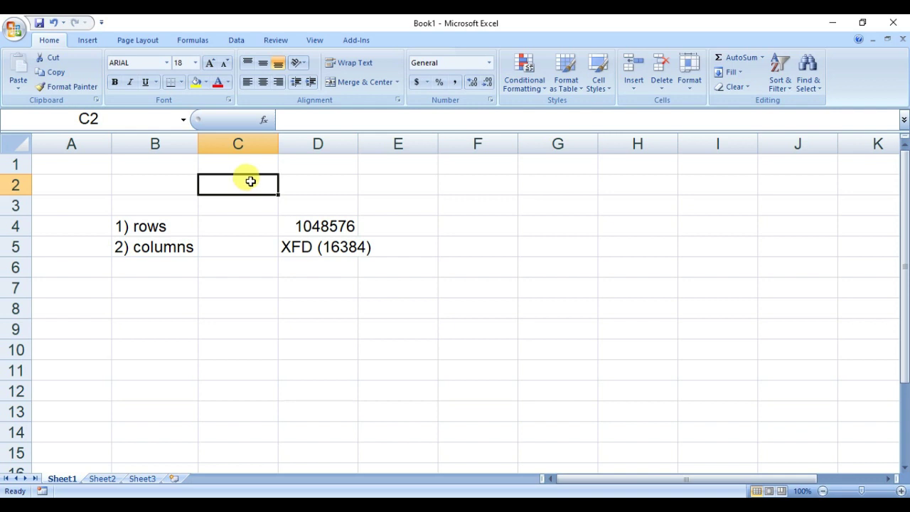
- Read the cell address in the Name Box while selecting F5, G1, I3, J2, and A1 and B1 alternately
left_click(480, 244)
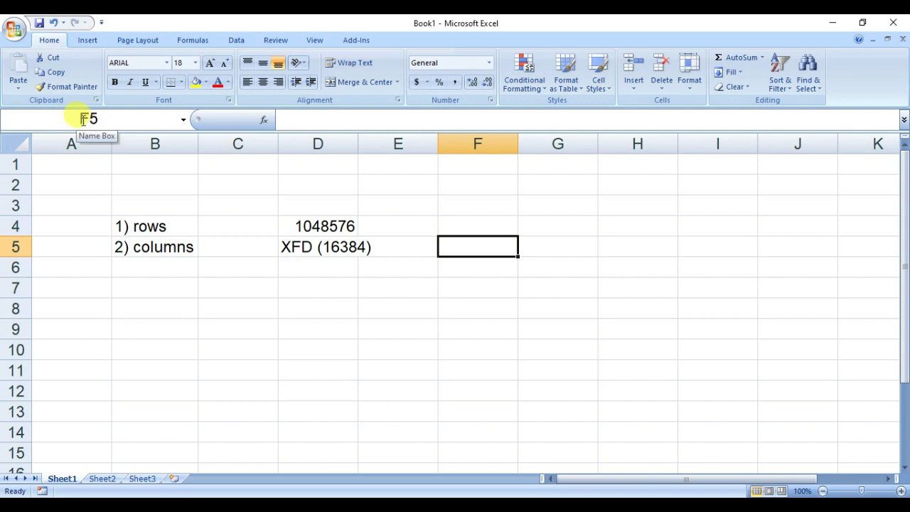
left_click(563, 165)
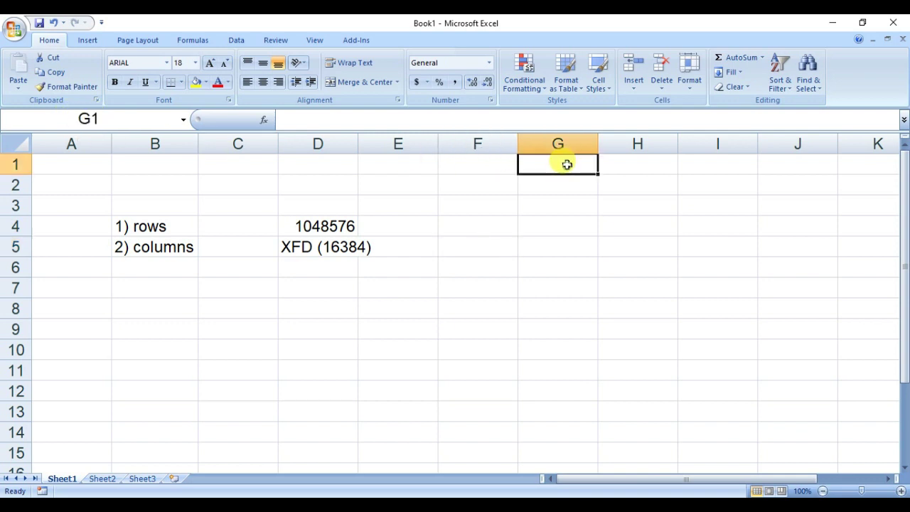
left_click(715, 202)
left_click(778, 185)
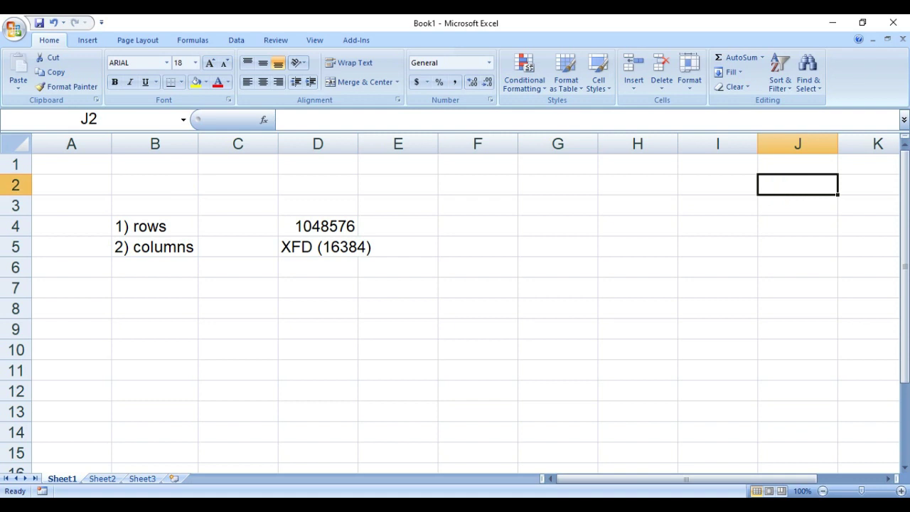
left_click(67, 167)
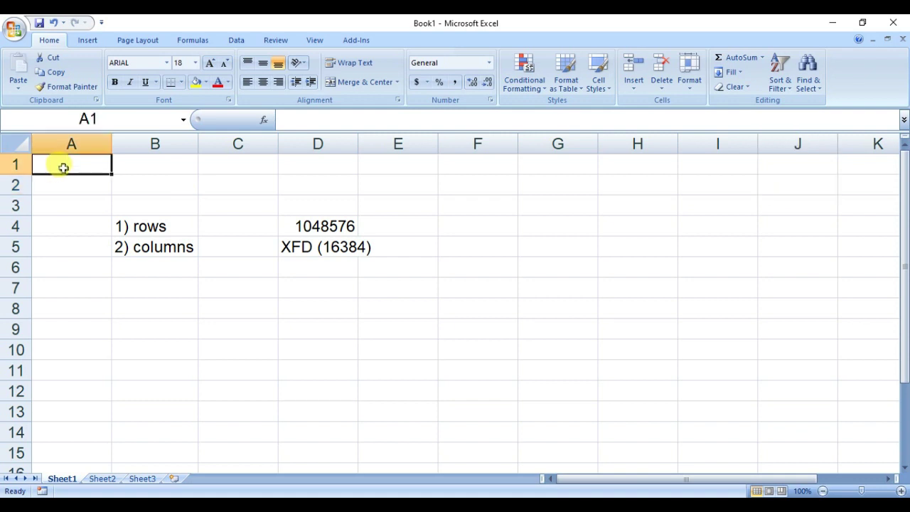
left_click(155, 163)
left_click(93, 162)
left_click(165, 166)
left_click(105, 165)
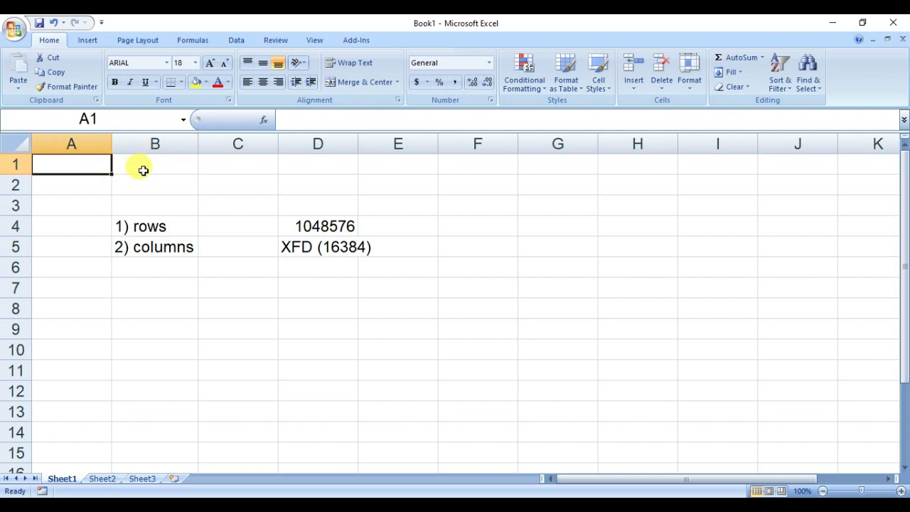
- View Sheet2 and Sheet3, and insert a new worksheet after Sheet3
left_click(102, 478)
left_click(139, 479)
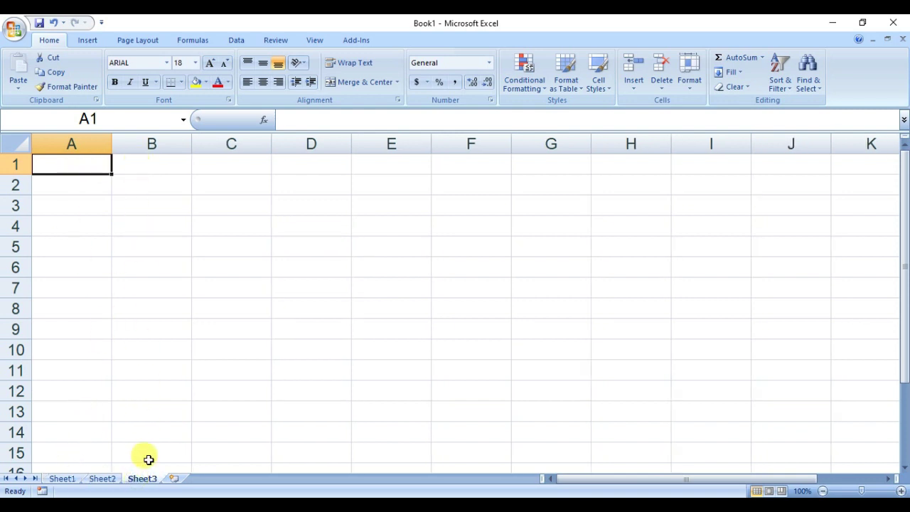
left_click(175, 479)
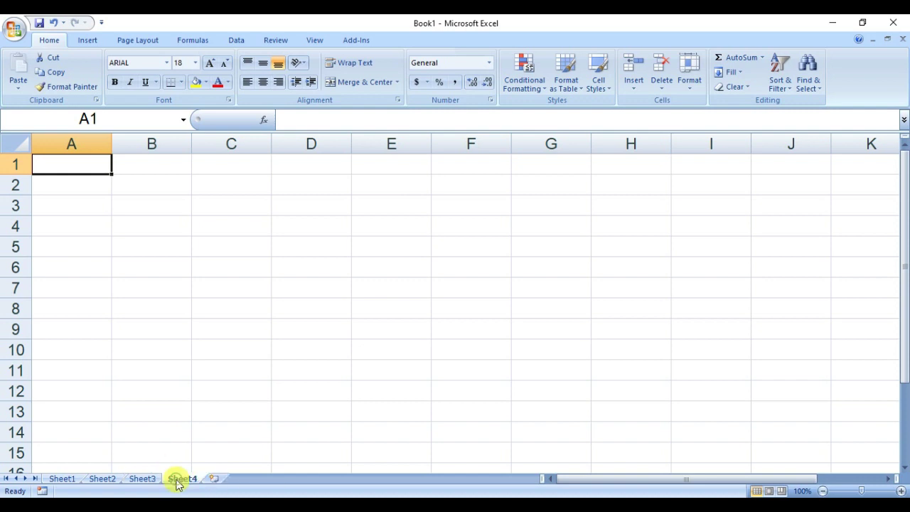
- Add a worksheet after Sheet4 and insert another from the general Worksheet template, moving it to the end of the sheet order
left_click(214, 479)
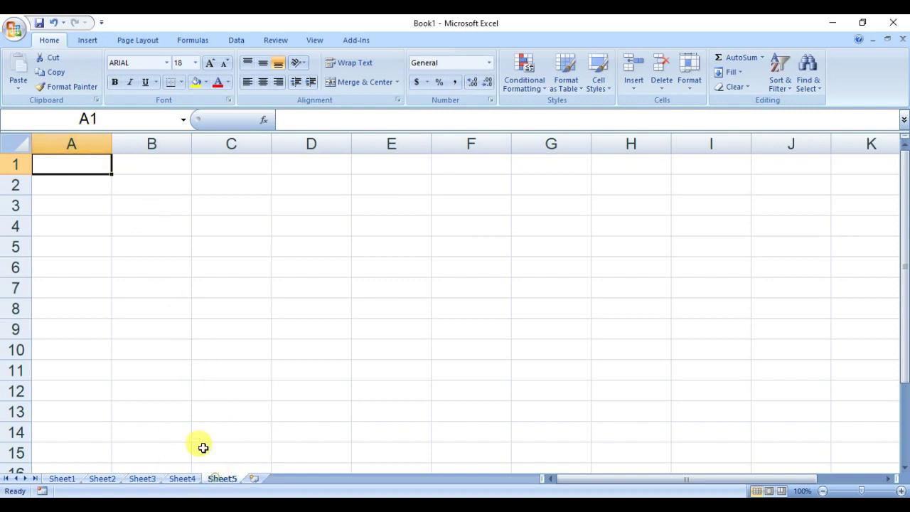
right_click(235, 480)
left_click(268, 340)
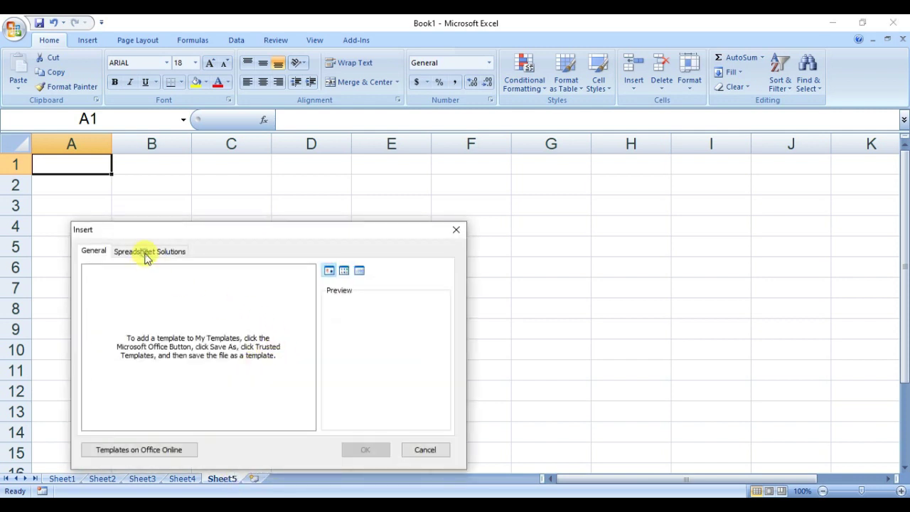
left_click(145, 253)
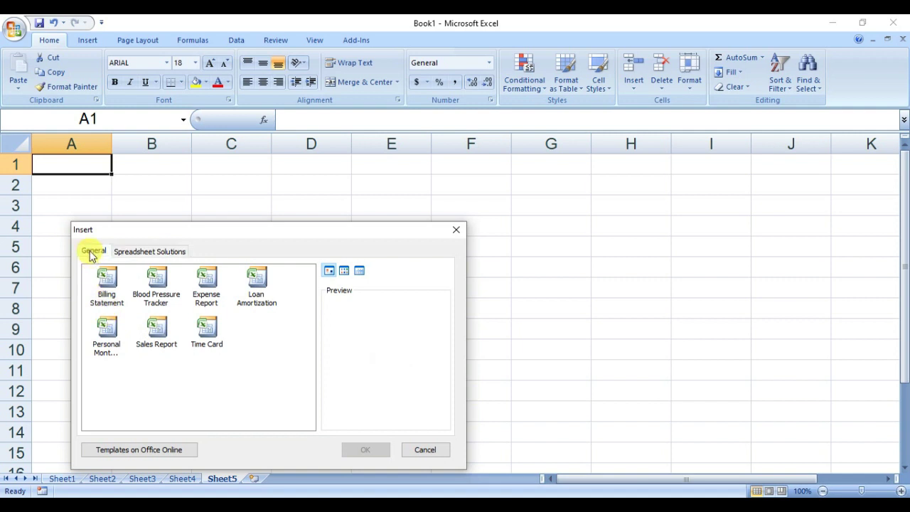
left_click(92, 251)
left_click(103, 279)
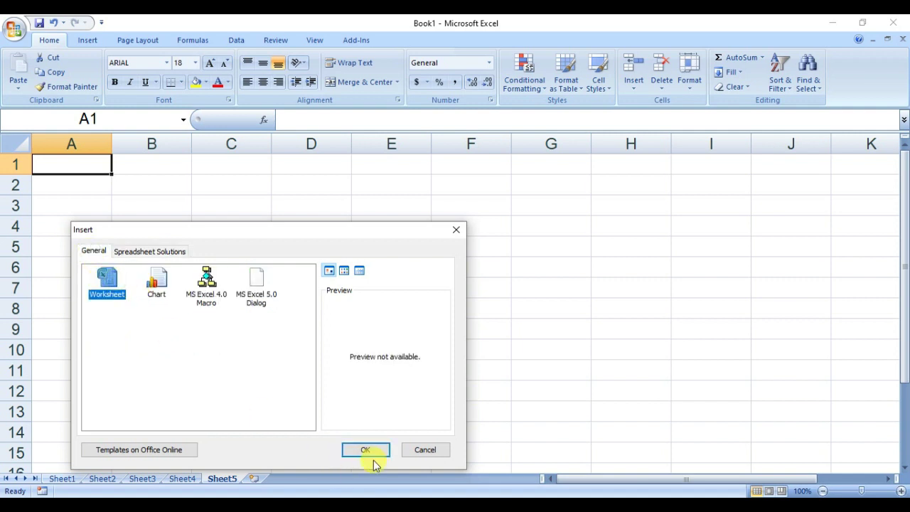
left_click(365, 450)
left_click_drag(232, 483, 284, 480)
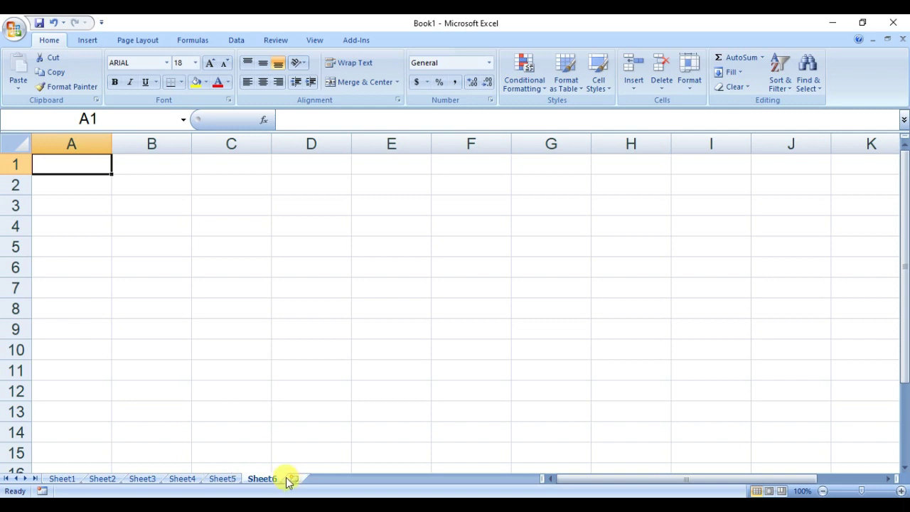
- Insert three more worksheets one at a time after Sheet6, moving each to the end of the sheet order
left_click(635, 87)
left_click(652, 151)
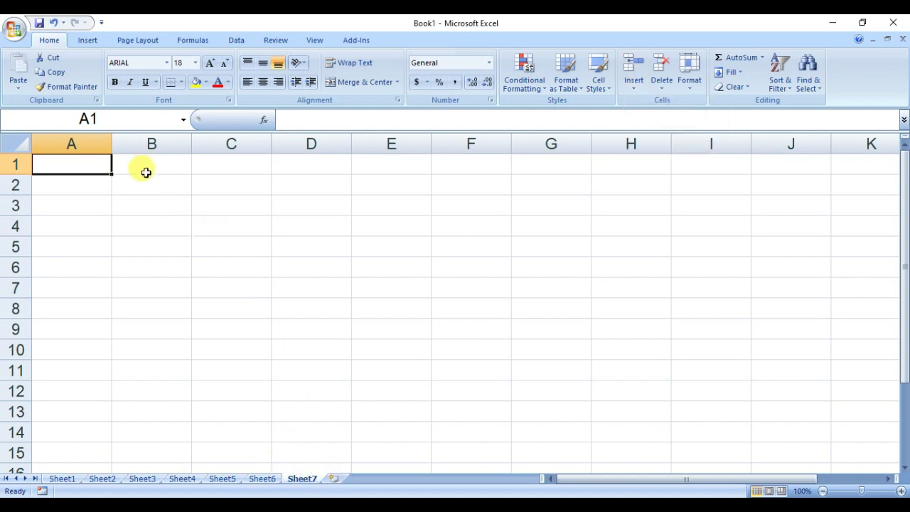
key("shift+F11")
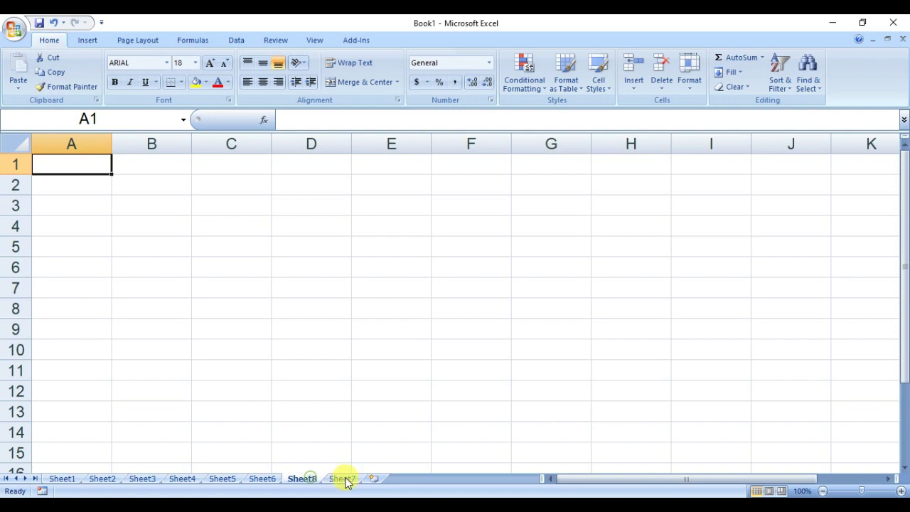
left_click_drag(368, 477, 377, 482)
left_click(377, 481)
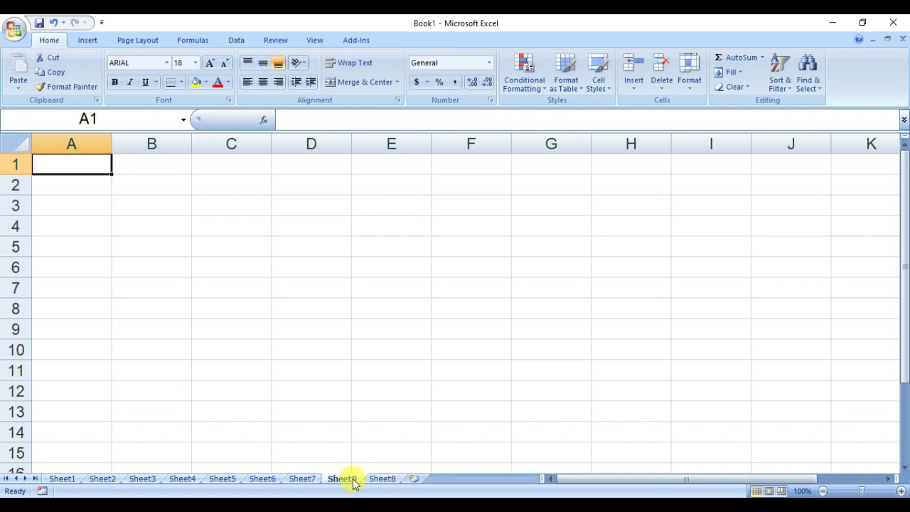
left_click_drag(351, 484, 417, 484)
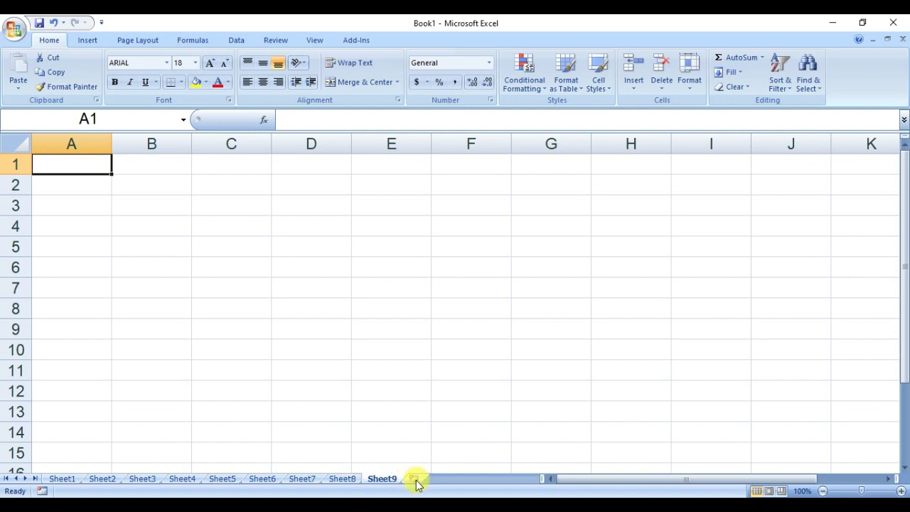
- Delete Sheet9, Sheet8 and Sheet7 from the workbook
right_click(382, 482)
left_click(418, 350)
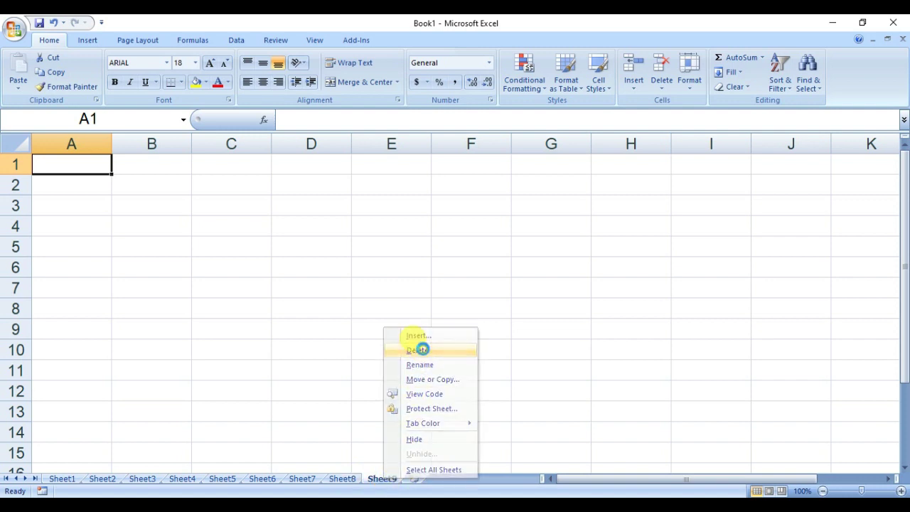
left_click(662, 84)
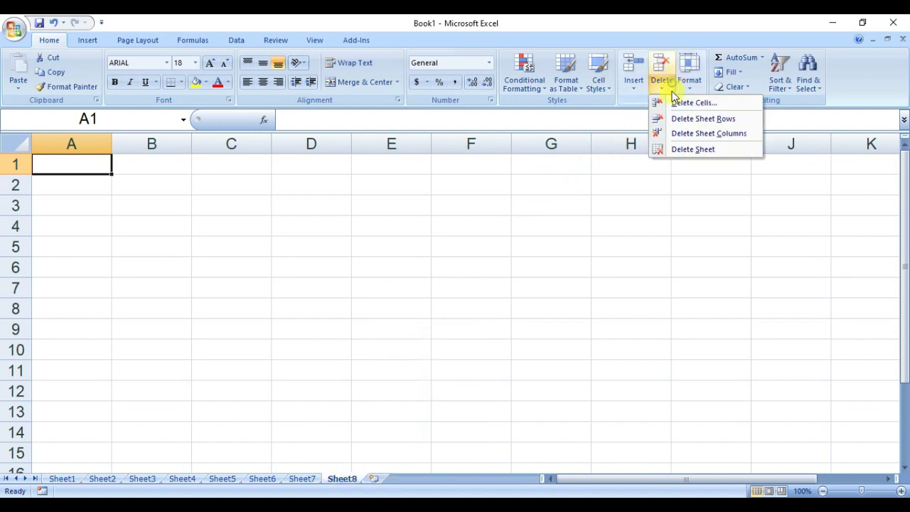
left_click(683, 150)
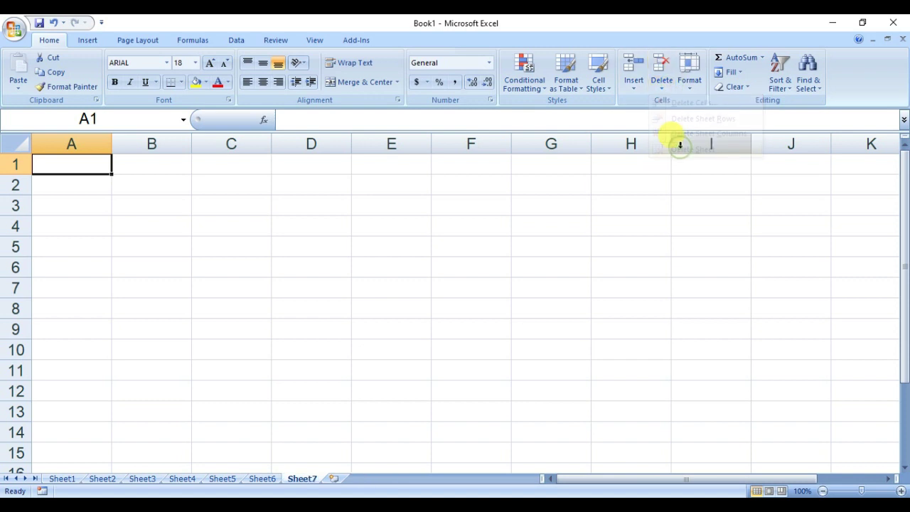
left_click(660, 85)
left_click(679, 150)
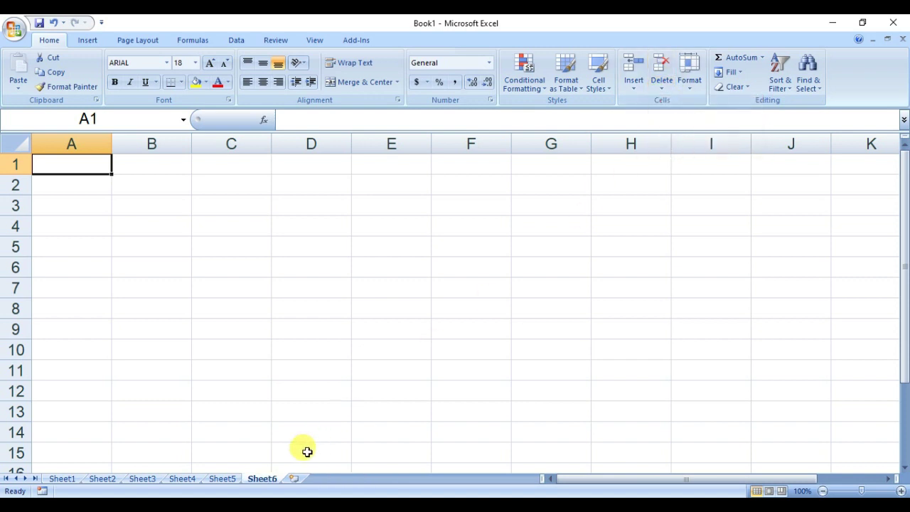
- Add a worksheet after Sheet6 and insert three more, each before the active sheet, using the Worksheet template for the last
left_click(294, 478)
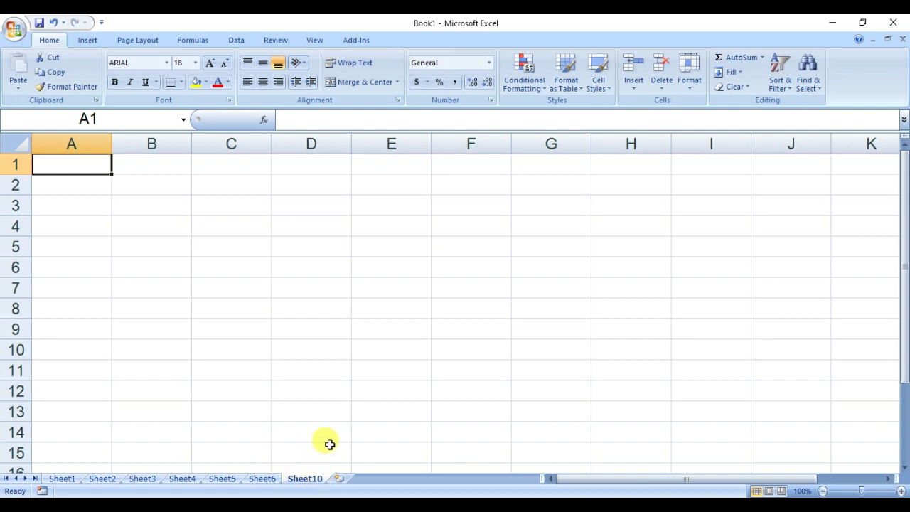
key("shift+F11")
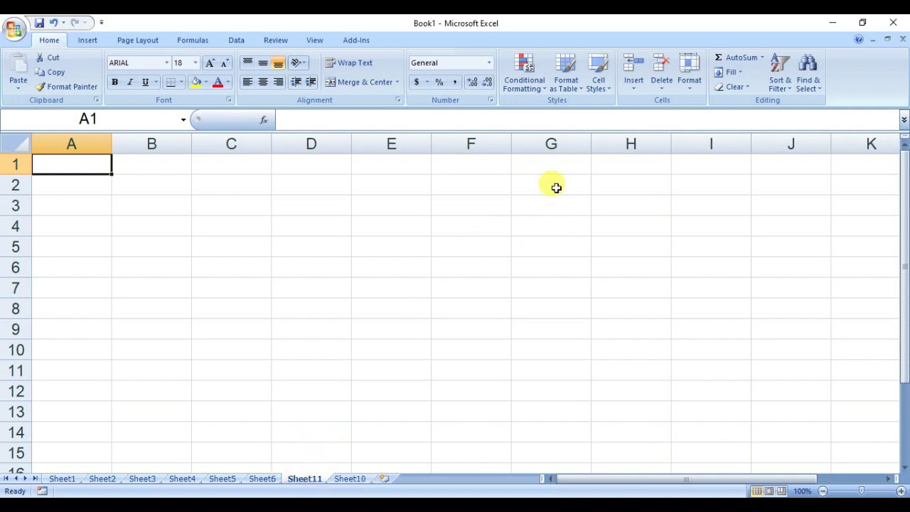
left_click(635, 83)
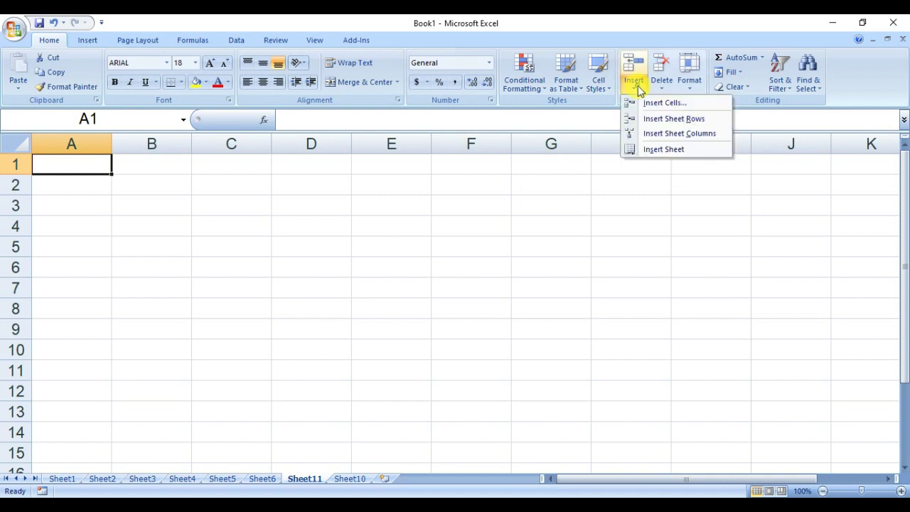
left_click(656, 149)
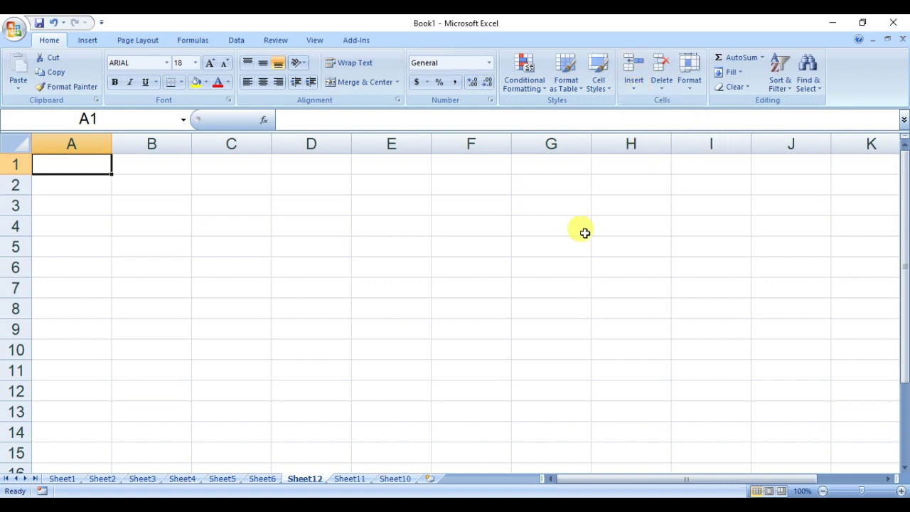
right_click(314, 480)
left_click(341, 339)
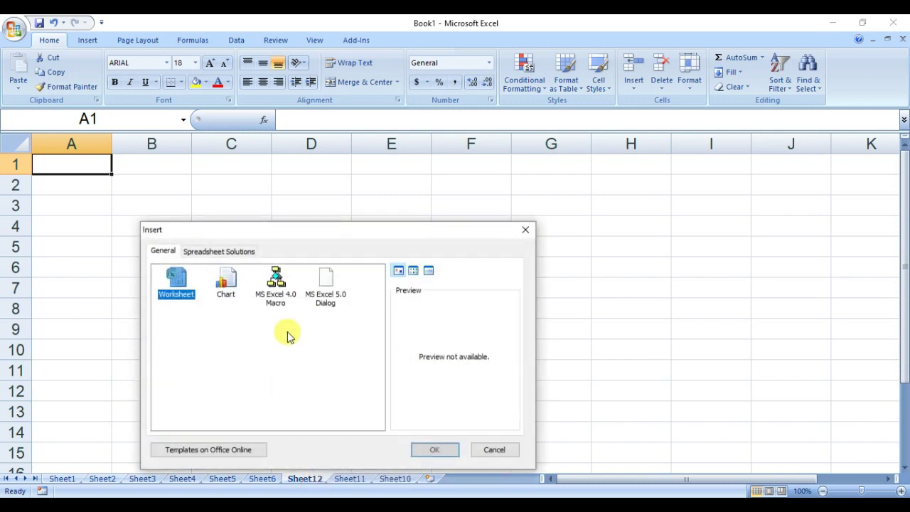
left_click(427, 448)
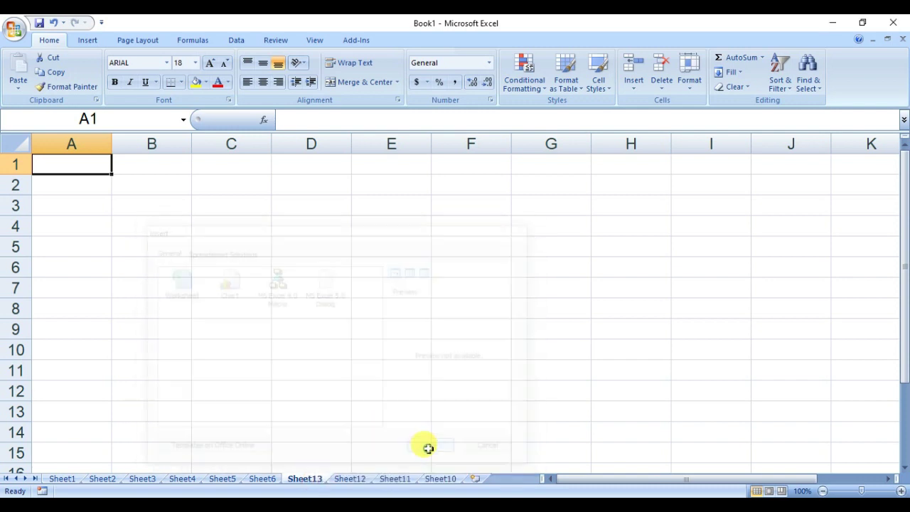
left_click(360, 481)
- Delete Sheet13, Sheet12, Sheet10 and Sheet11 one after another
right_click(315, 476)
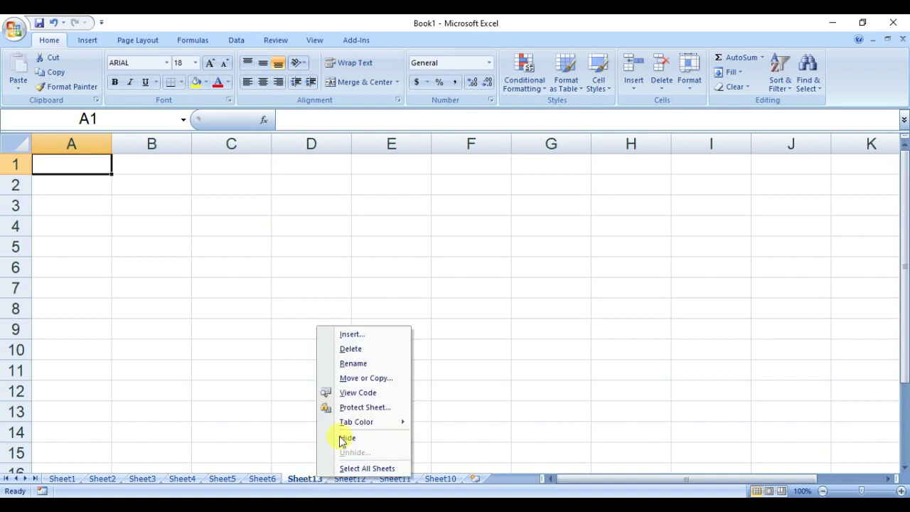
left_click(350, 350)
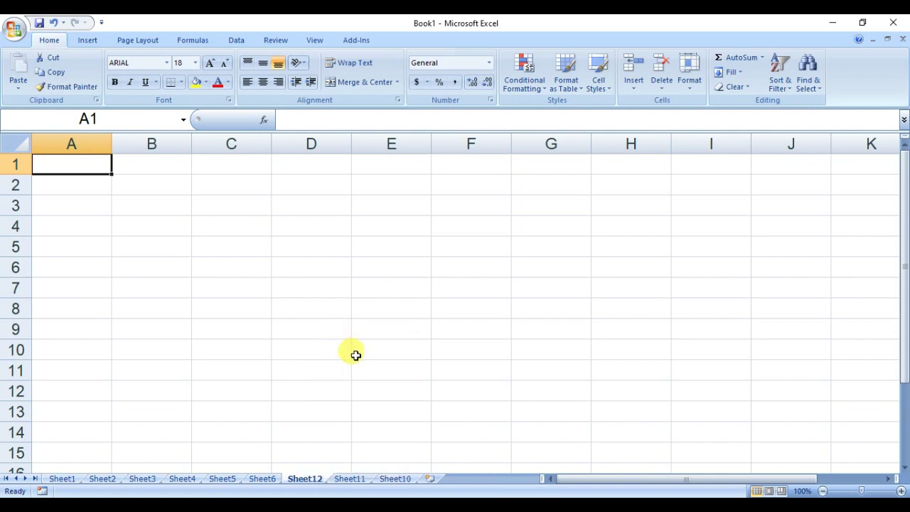
left_click(660, 92)
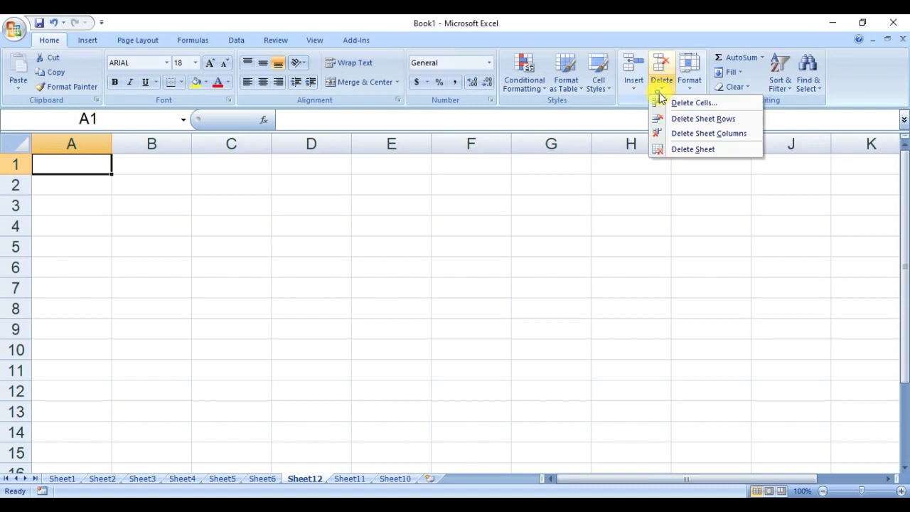
left_click(679, 151)
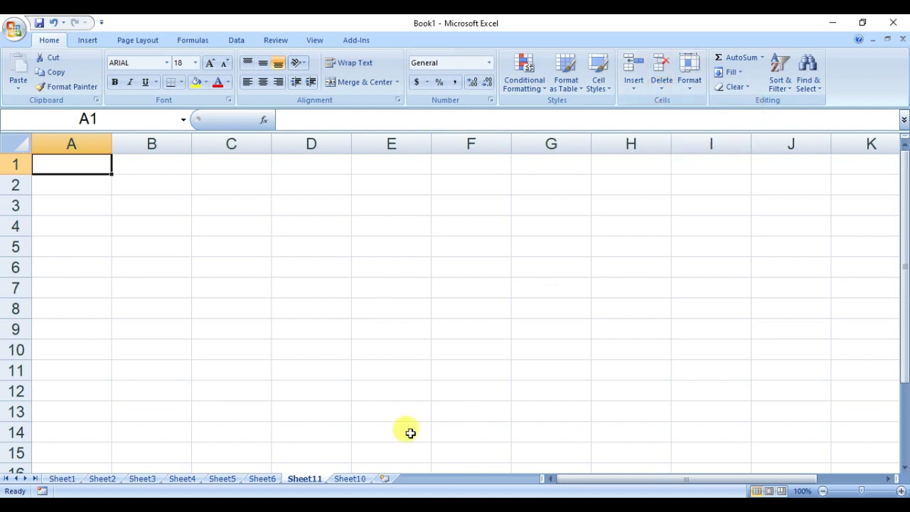
right_click(356, 491)
left_click(346, 479)
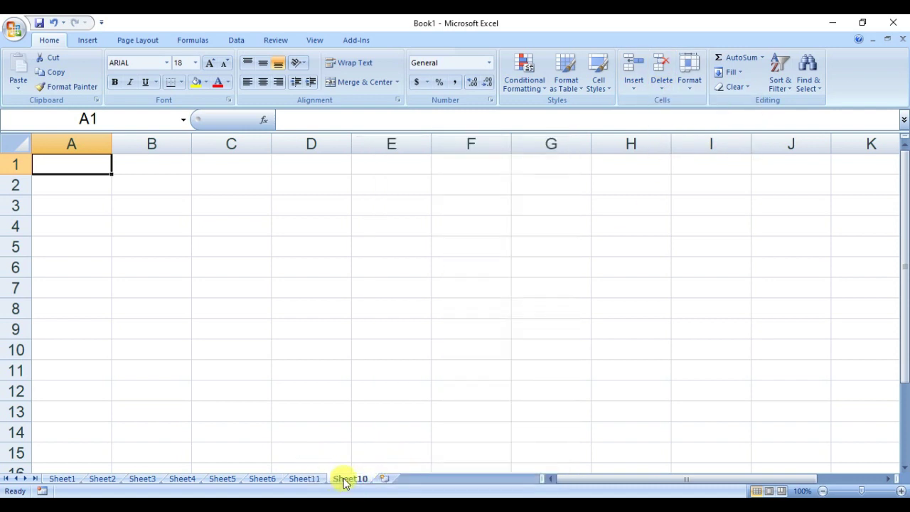
right_click(345, 478)
left_click(375, 350)
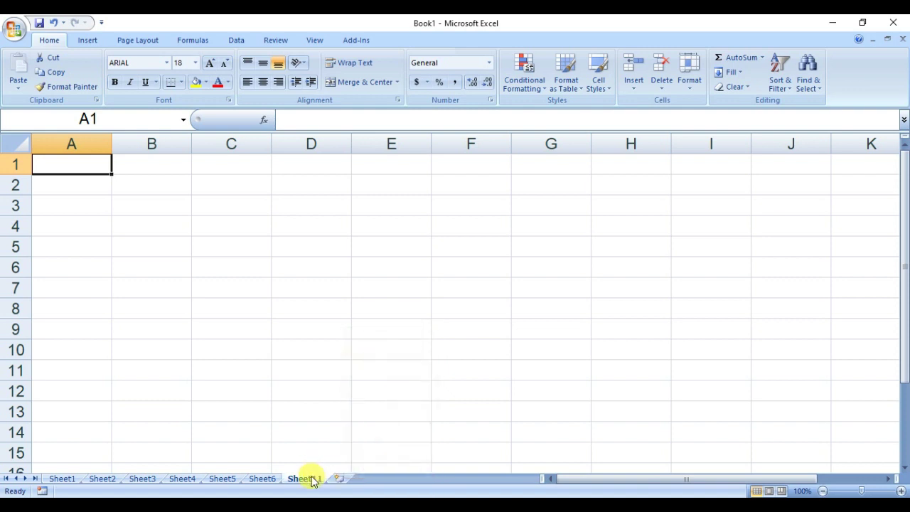
right_click(313, 478)
left_click(340, 349)
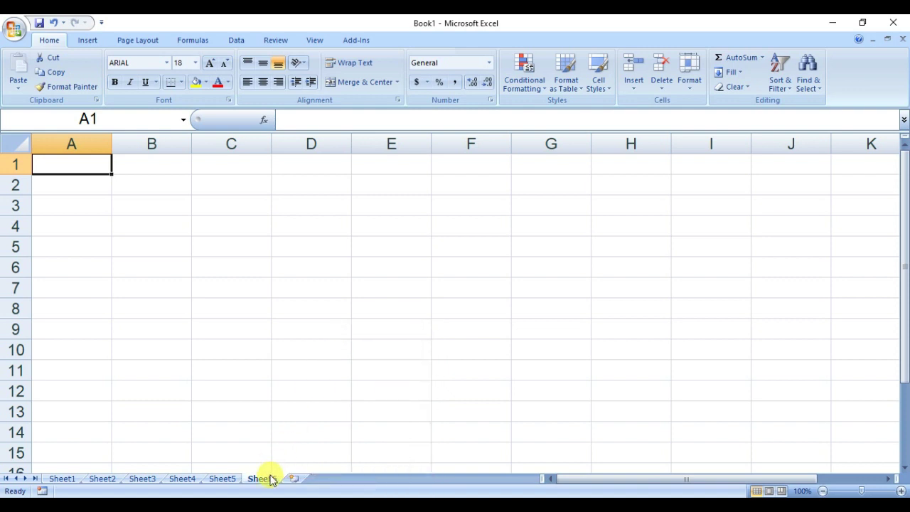
- Delete Sheet6, Sheet5 and Sheet4, keeping only the first three sheets
right_click(269, 481)
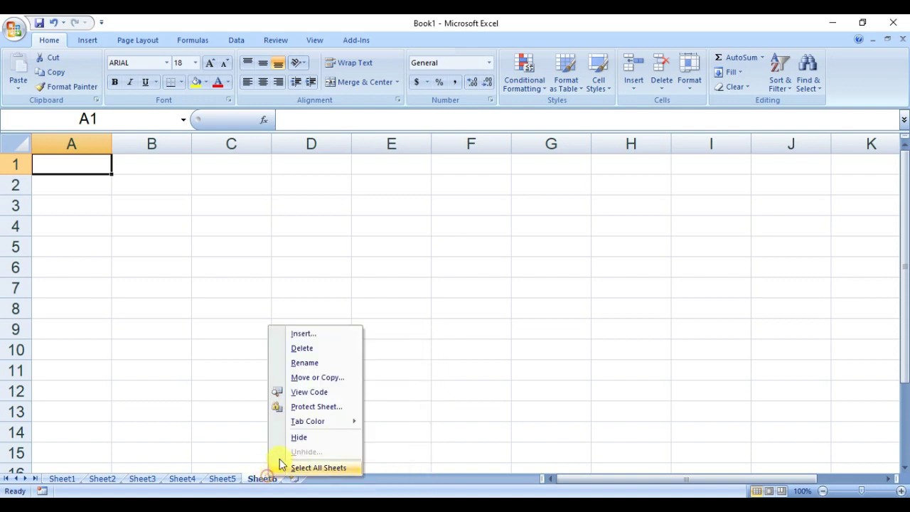
left_click(315, 347)
right_click(229, 479)
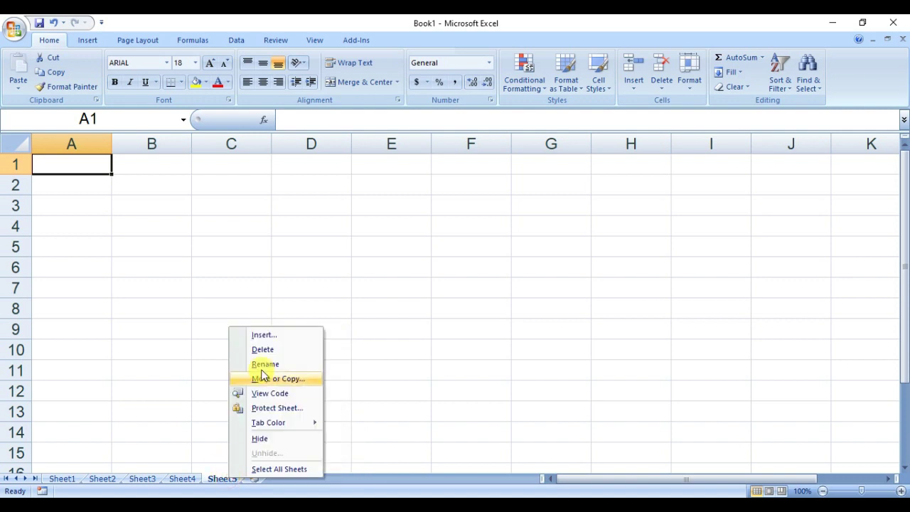
left_click(260, 349)
right_click(178, 480)
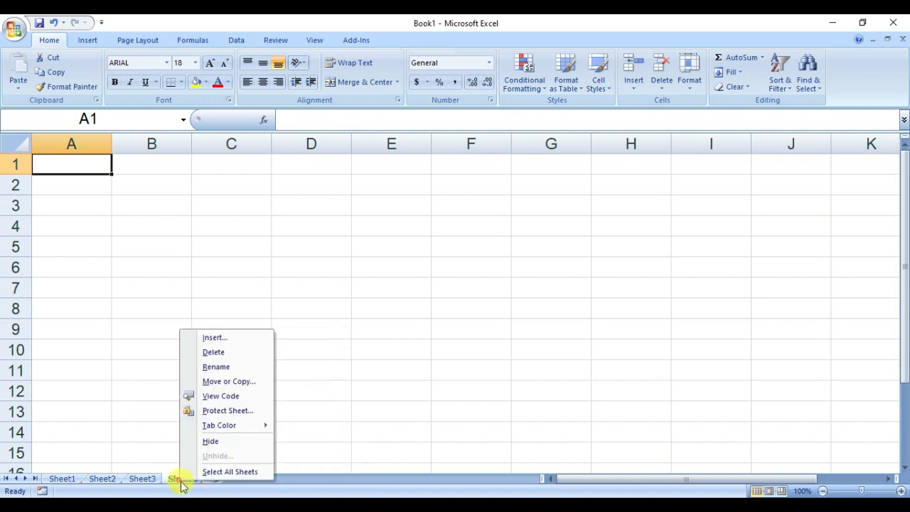
left_click(219, 350)
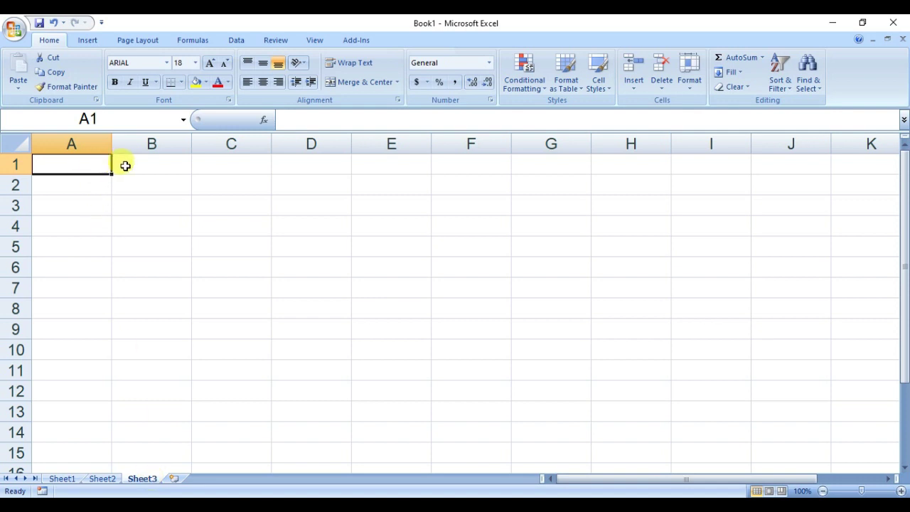
- Go over columns A, B and C, rows 1, 2 and 3, and cells C4 and C5 on Sheet3 by selecting each individually
left_click(91, 140)
left_click(149, 141)
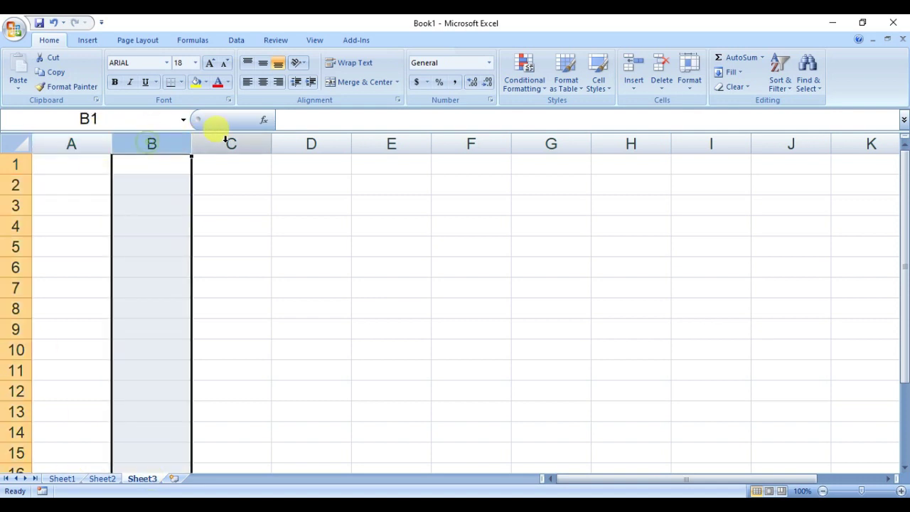
left_click(231, 142)
left_click(94, 202)
left_click(15, 165)
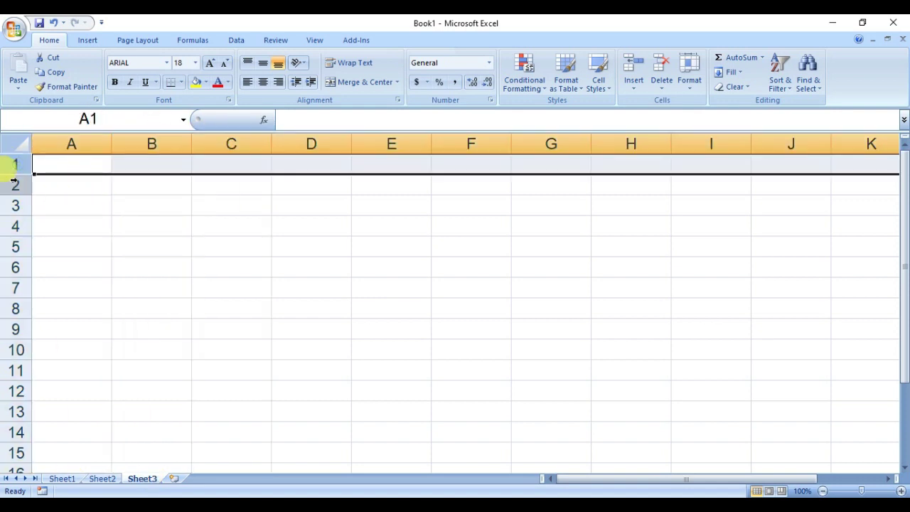
left_click(16, 185)
left_click(16, 206)
left_click(226, 229)
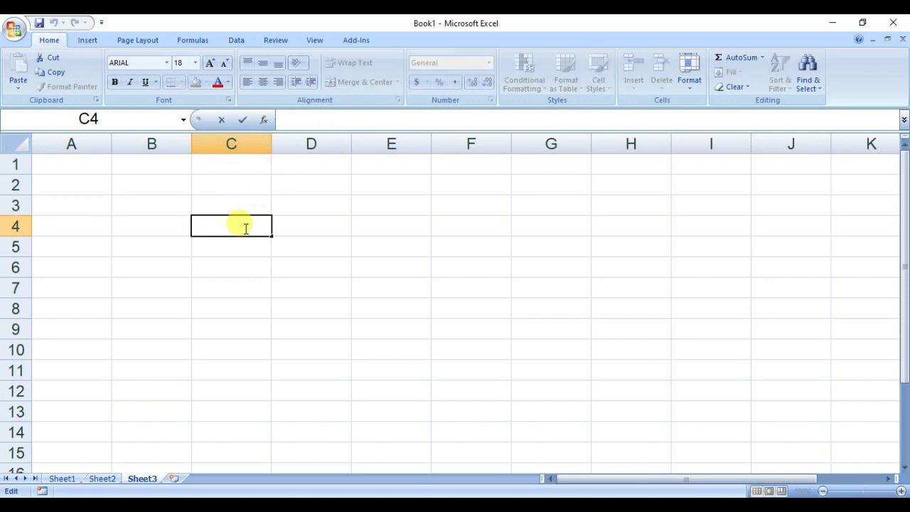
left_click(232, 246)
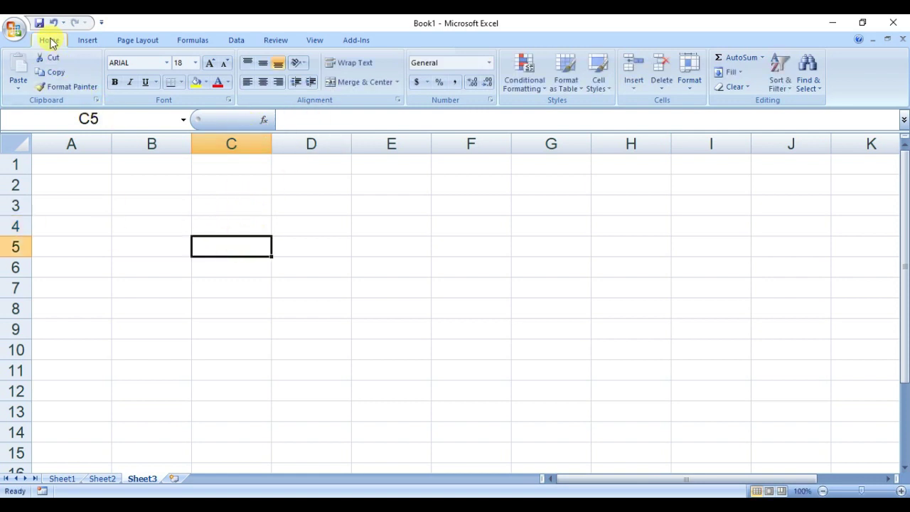
- Go over the Insert and Page Layout ribbon commands, return to the Home commands and select cell C1
left_click(89, 41)
left_click(130, 42)
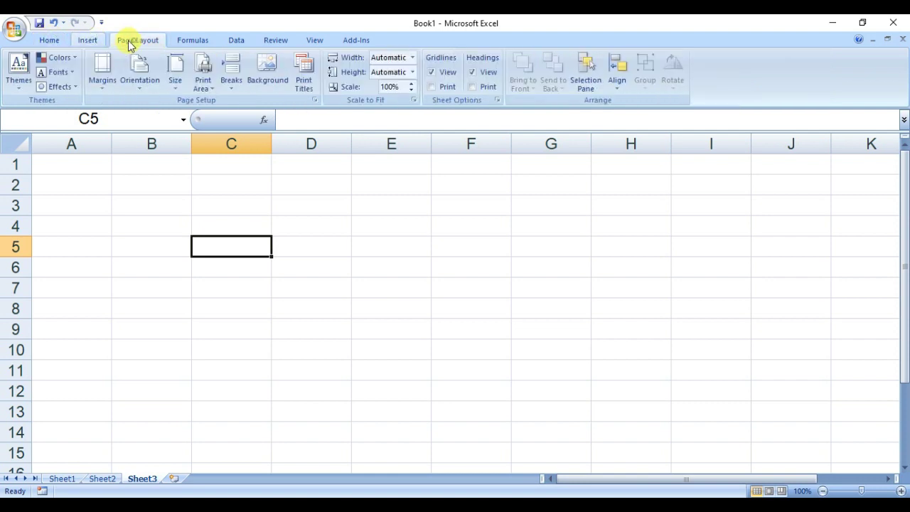
left_click(52, 42)
left_click(241, 168)
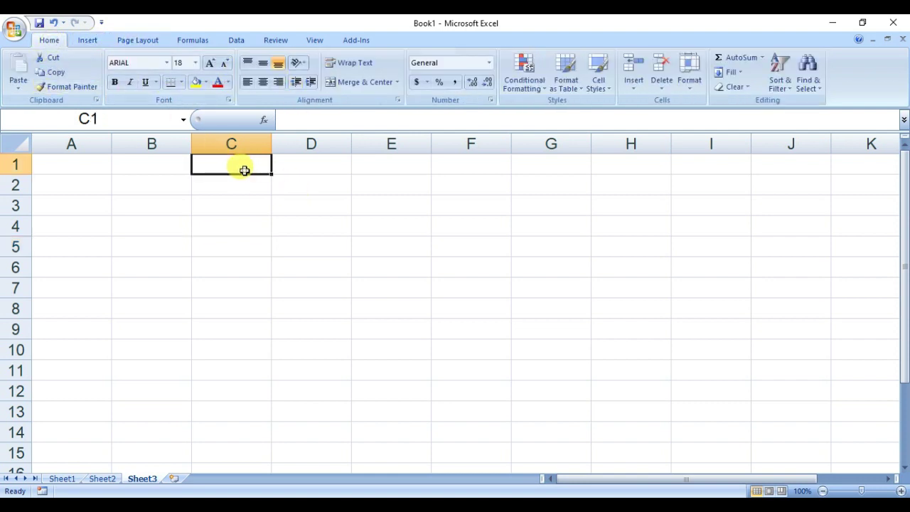
- Review the R1C1 reference style setting in the Formulas section of Excel Options and close the options without applying changes
left_click(15, 30)
left_click(188, 317)
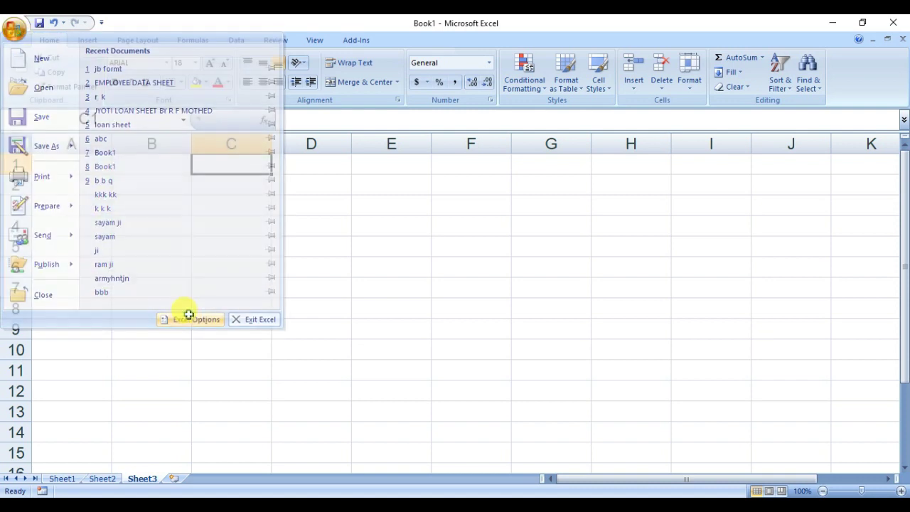
left_click(161, 72)
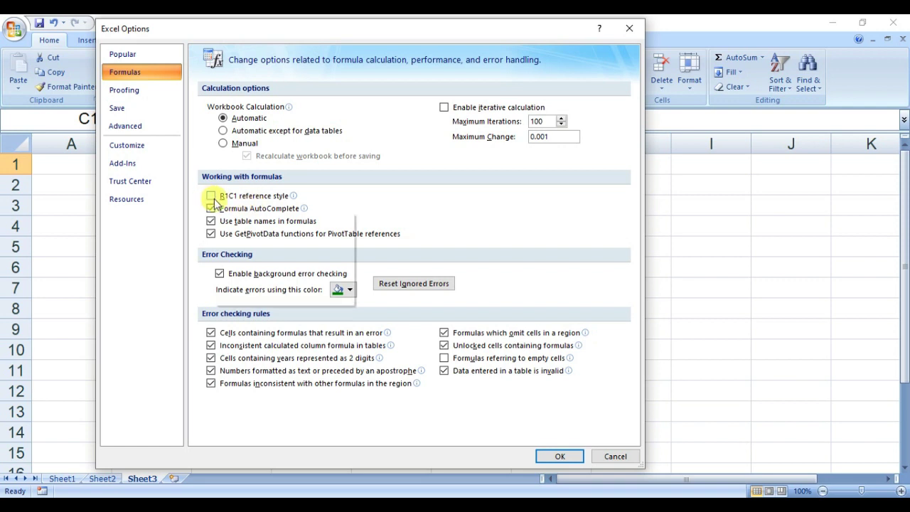
left_click(609, 457)
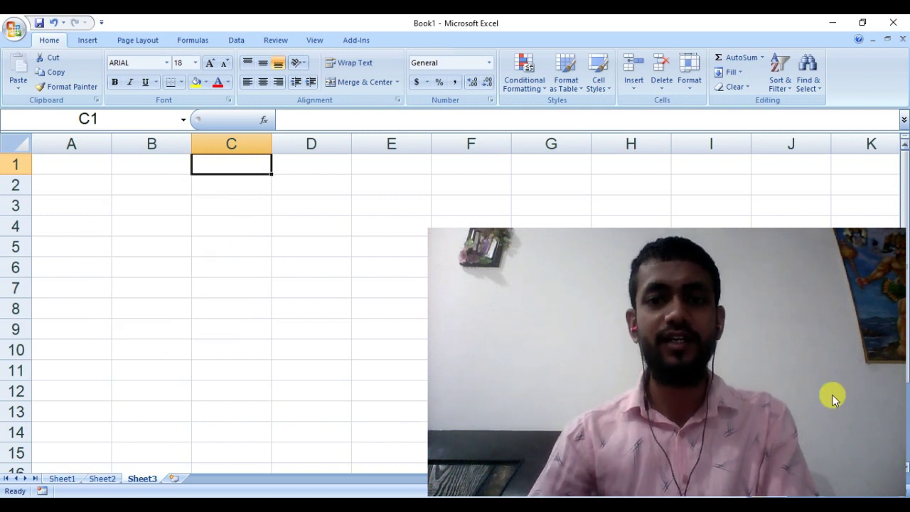
left_click_drag(751, 334, 539, 277)
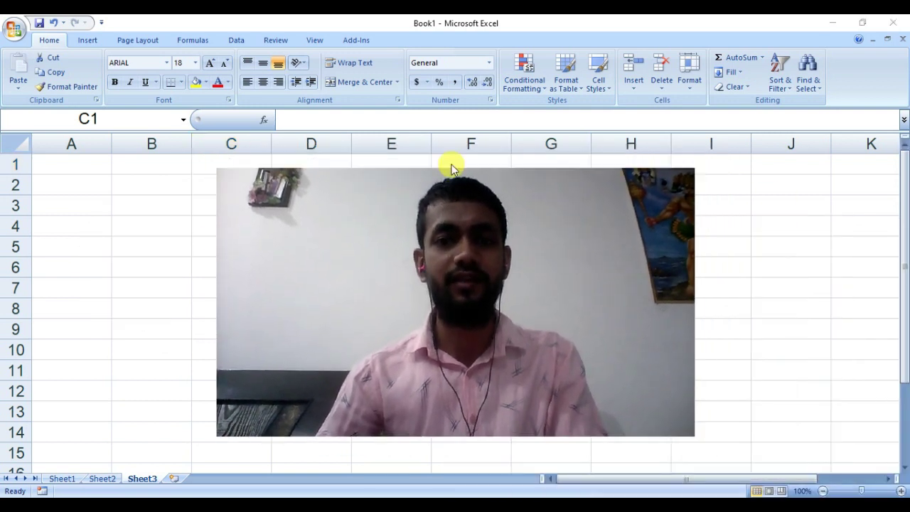
left_click(691, 437)
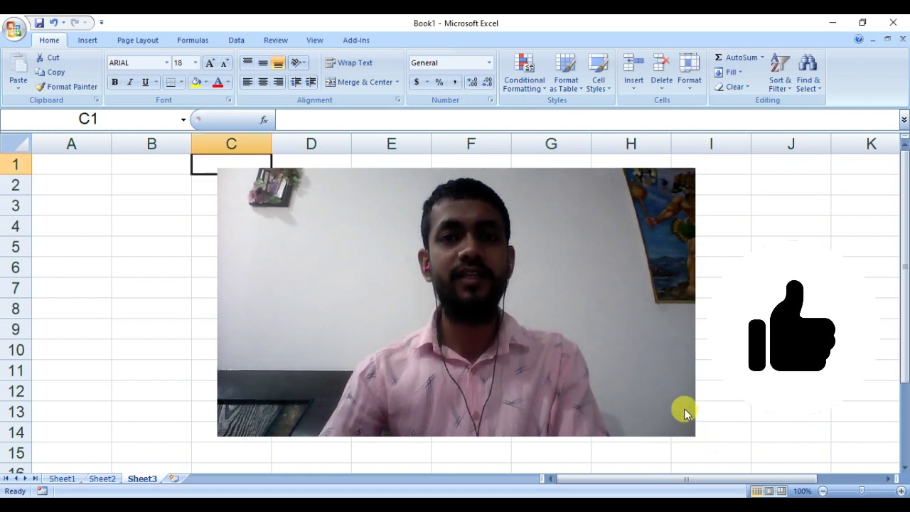